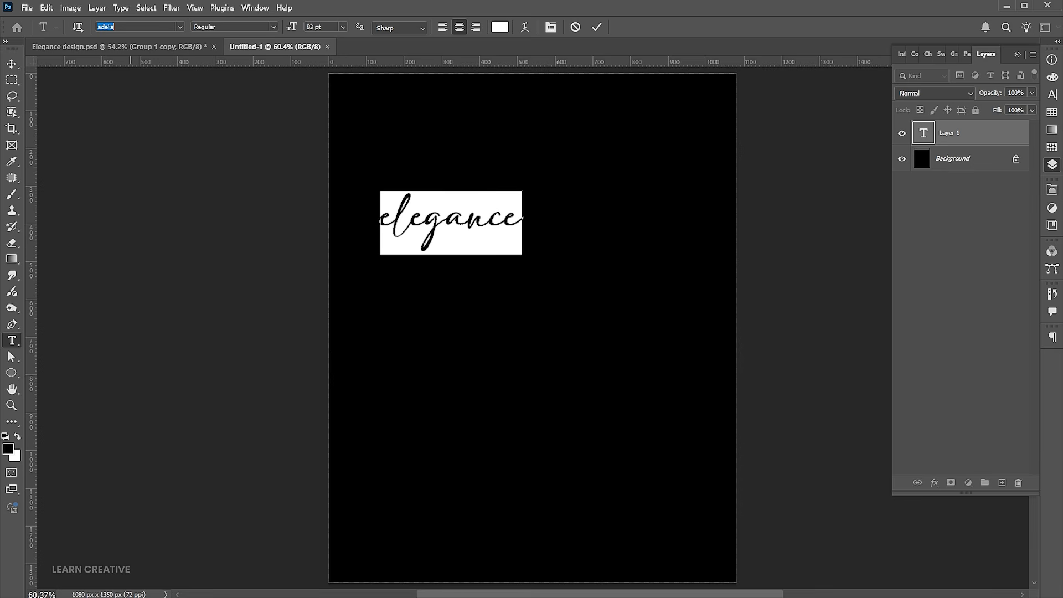
Set the "elegance" text to the Gobold Bold font with tracking of -50.
text(gobo)
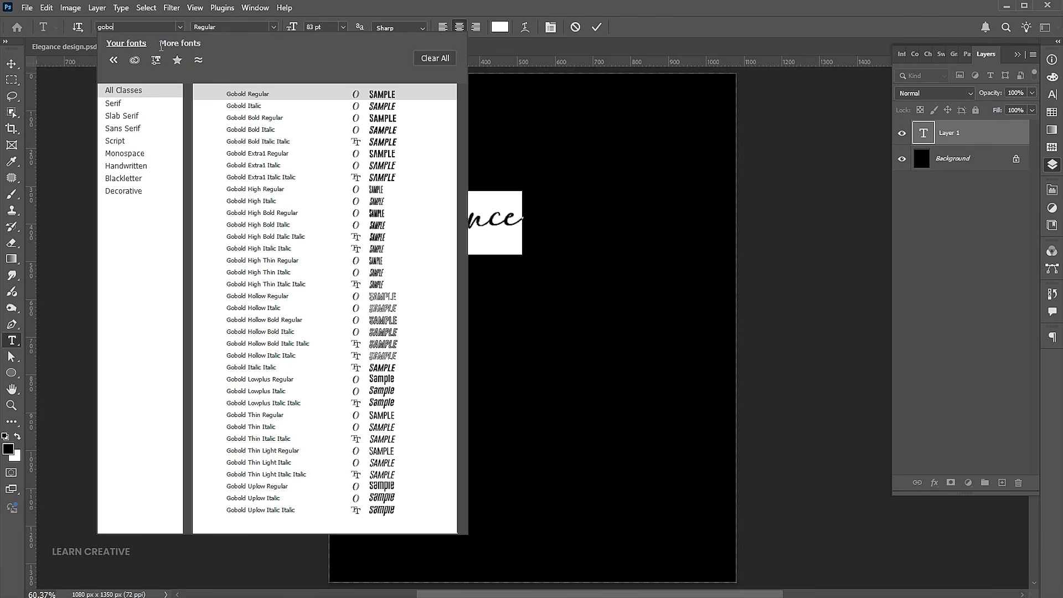
click(278, 117)
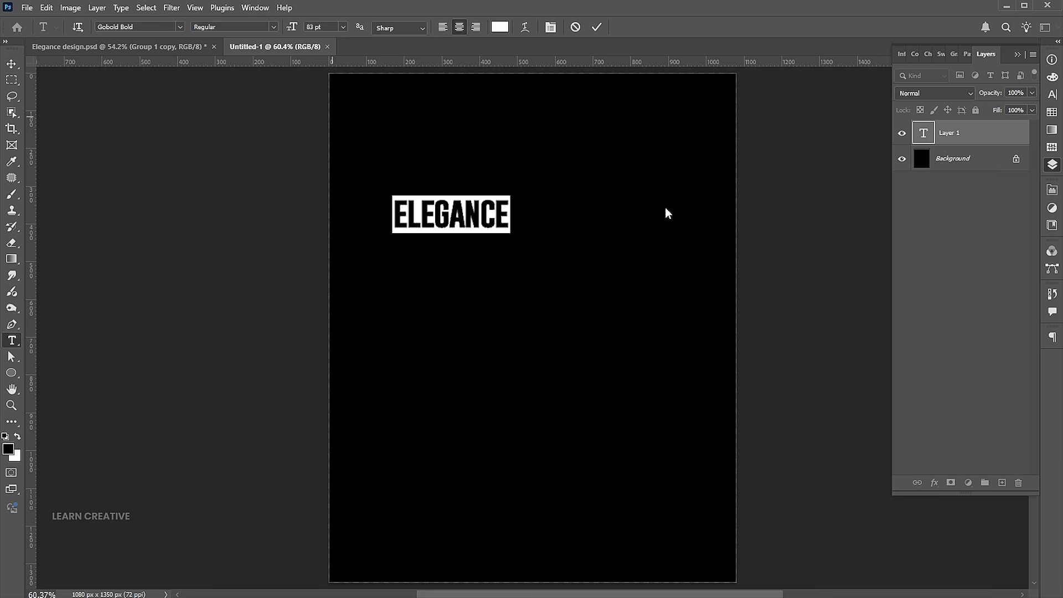
click(1052, 94)
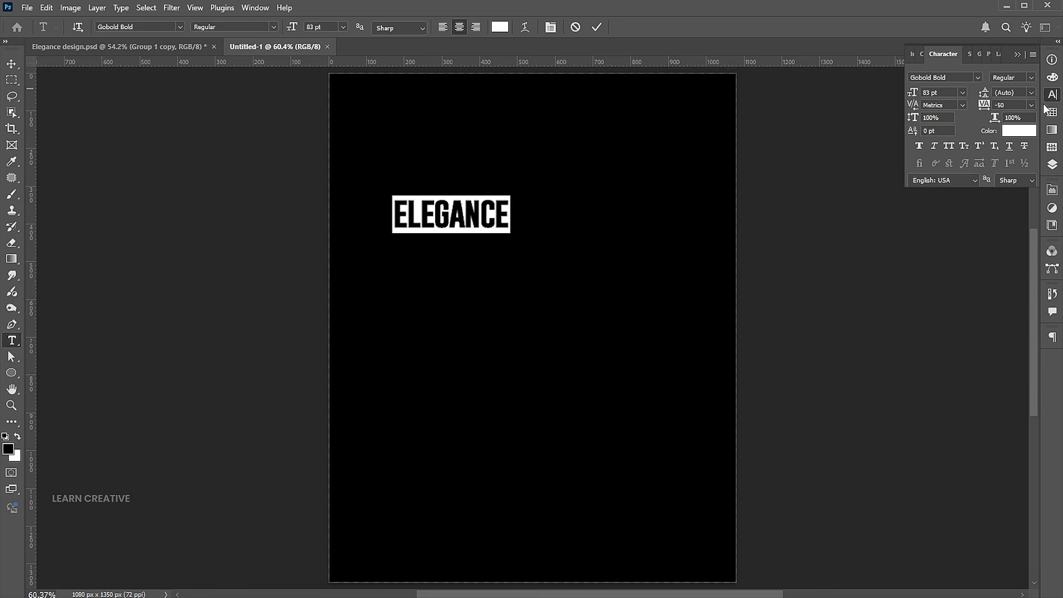
text(-50)
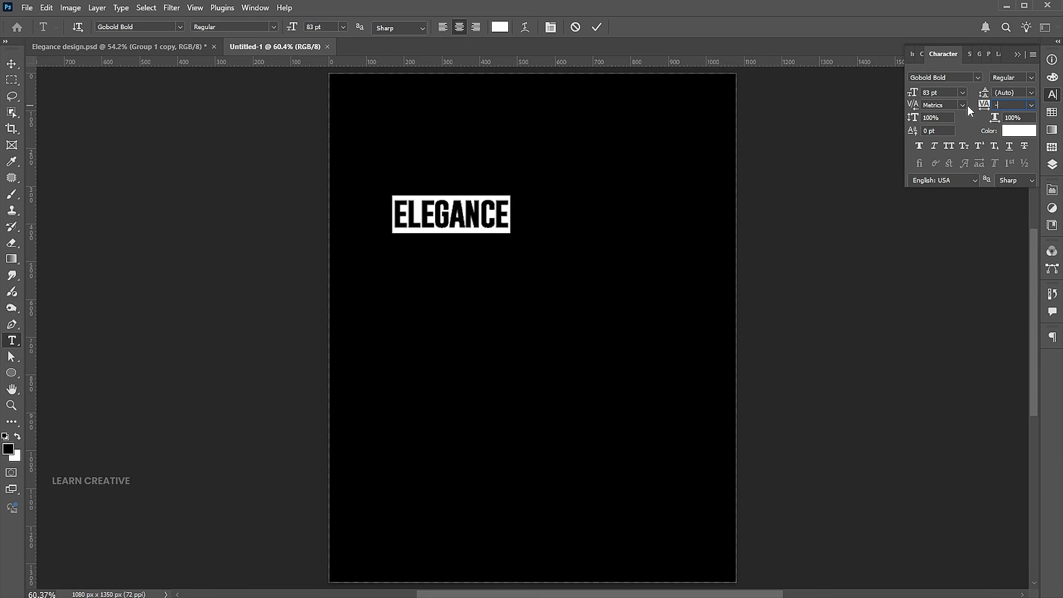
click(12, 66)
Rotate the ELEGANCE text 90° and scale it to about 414% so it fills the canvas height along the right side.
key(ctrl+t)
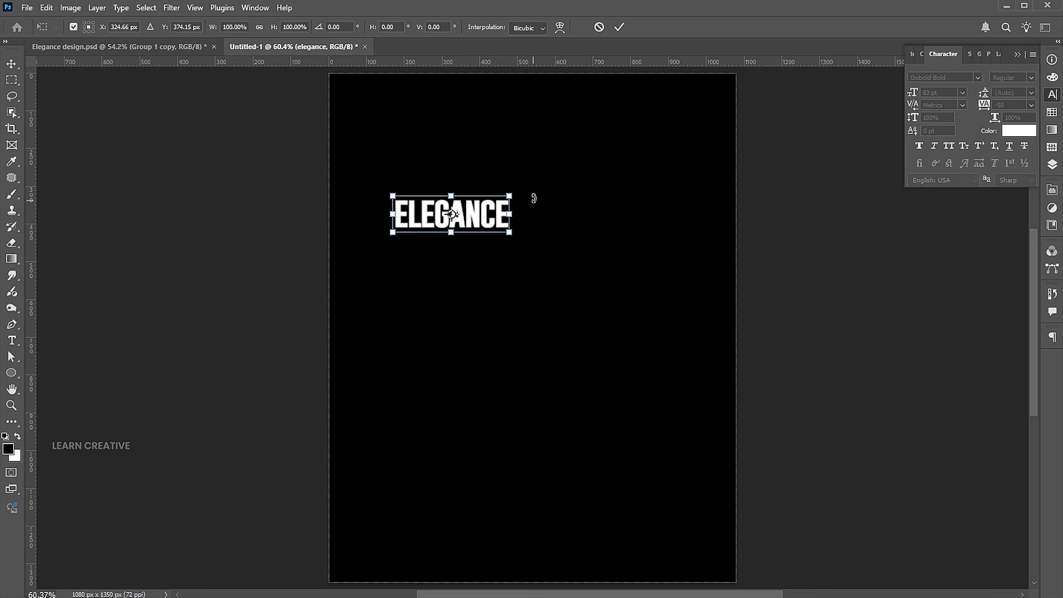
drag(533, 191, 484, 358)
drag(469, 274, 530, 386)
drag(481, 339, 702, 378)
drag(620, 419, 561, 559)
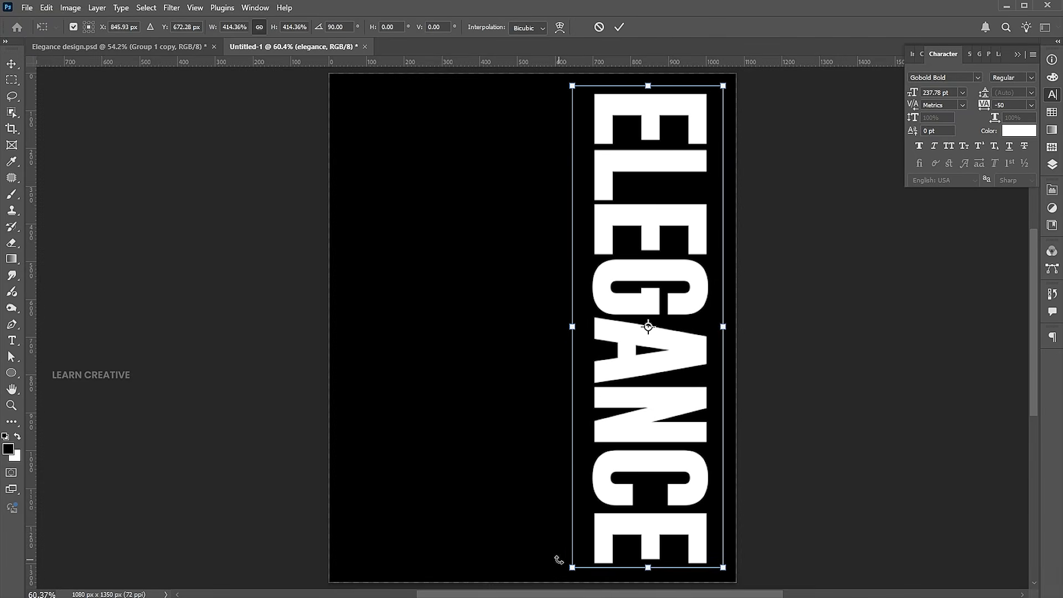
Stretch the letters of the rotated ELEGANCE text to about 490% height and shift the text slightly toward the canvas's right edge.
drag(572, 327, 545, 331)
drag(611, 363, 614, 361)
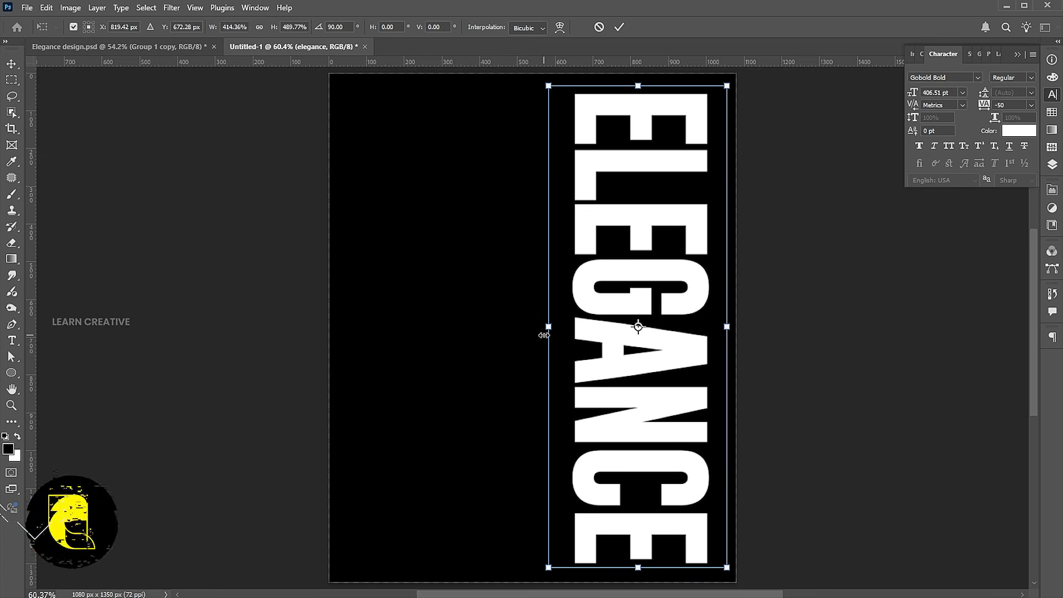
drag(596, 348, 605, 348)
key(Return)
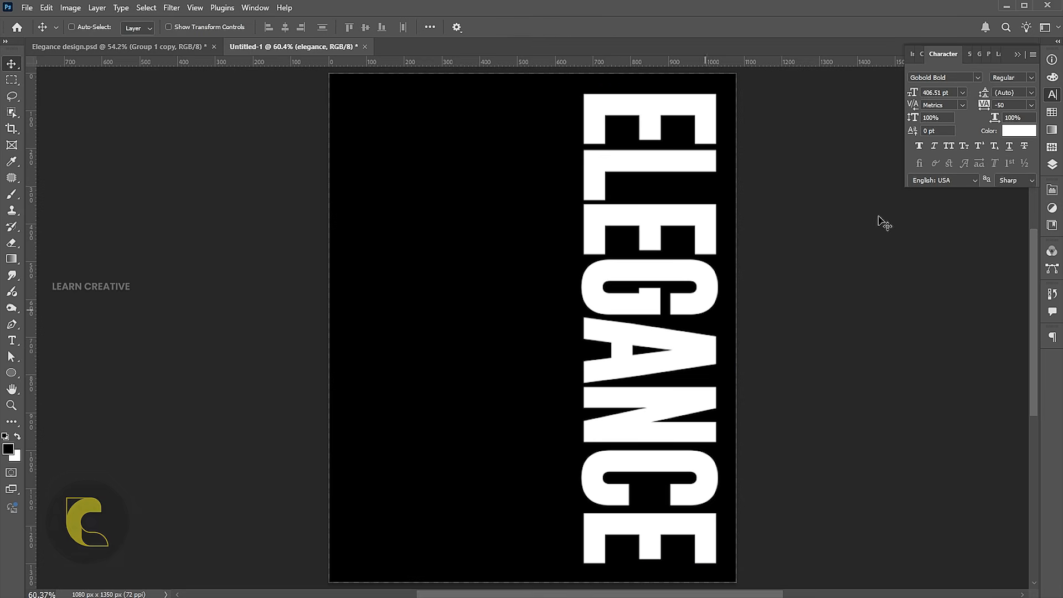
Set the ELEGANCE text color to ff0000.
click(1014, 133)
text(ff0000)
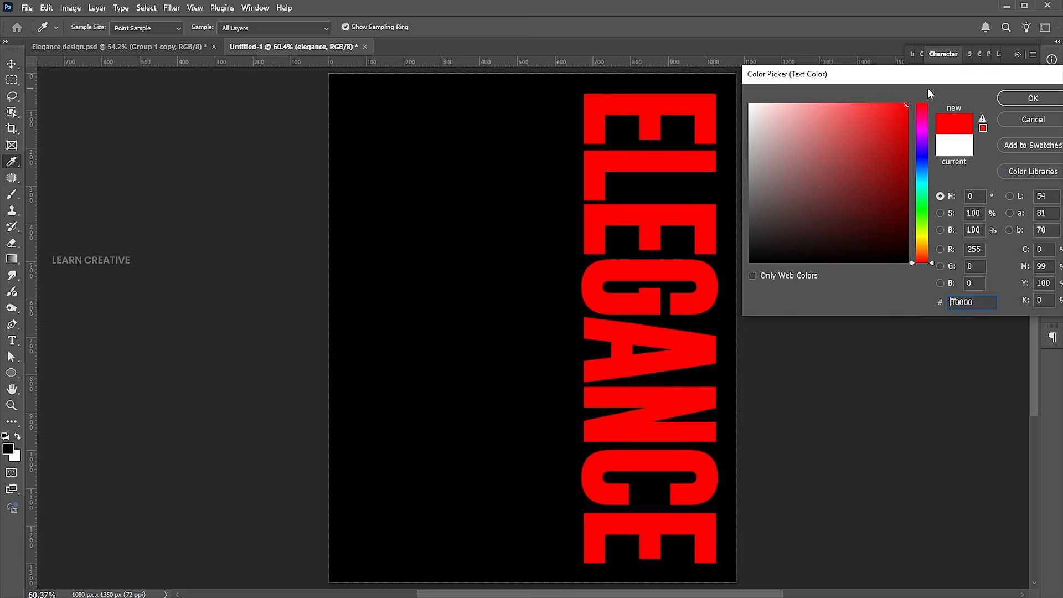
click(1022, 97)
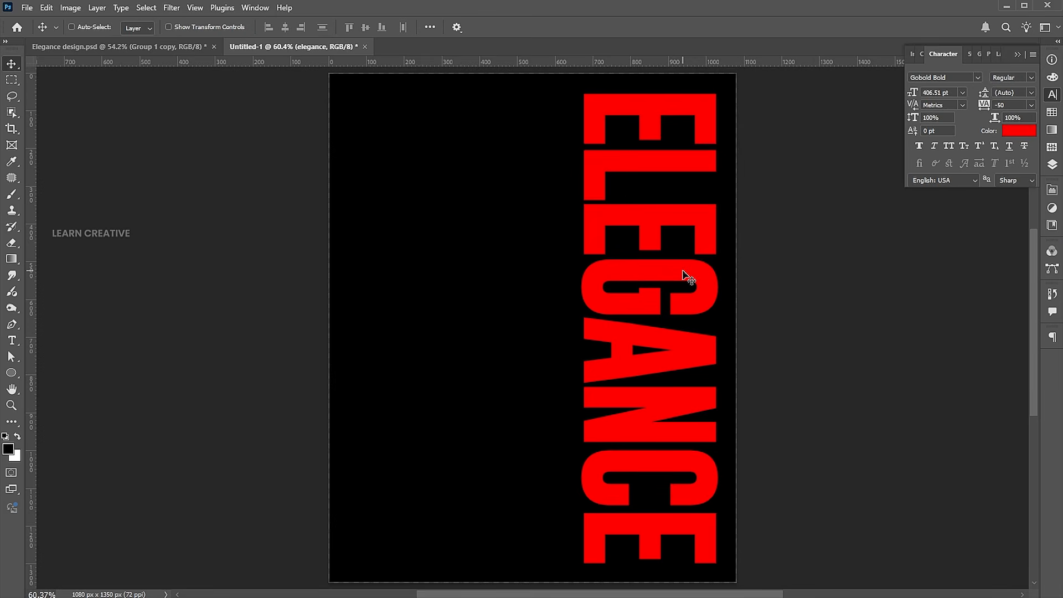
Place the image dfasfa as an embedded object, scaled to about 154% and moved down about 125 px to fill the canvas.
click(26, 8)
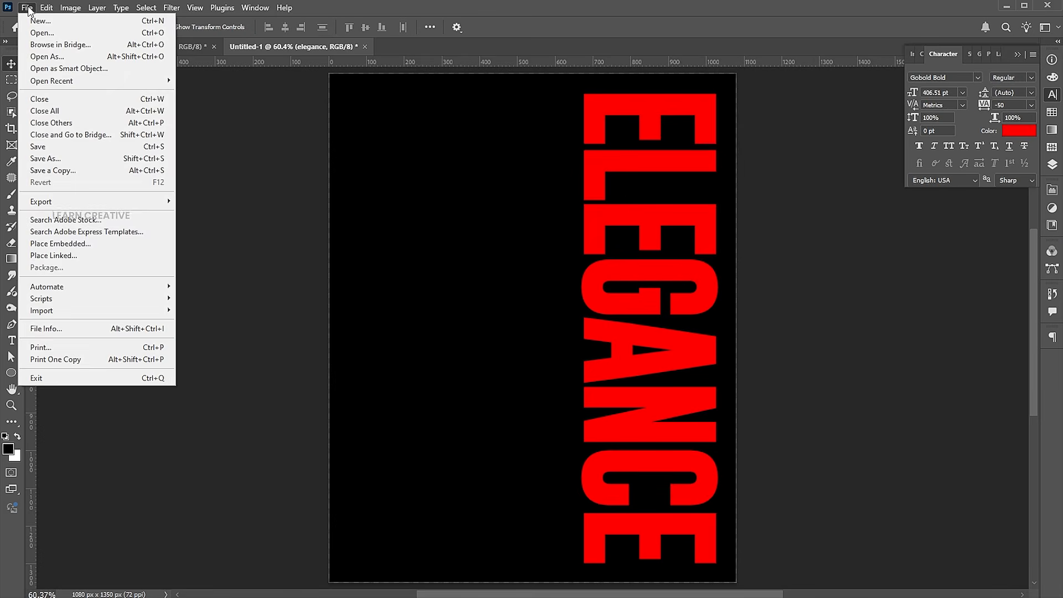
click(76, 246)
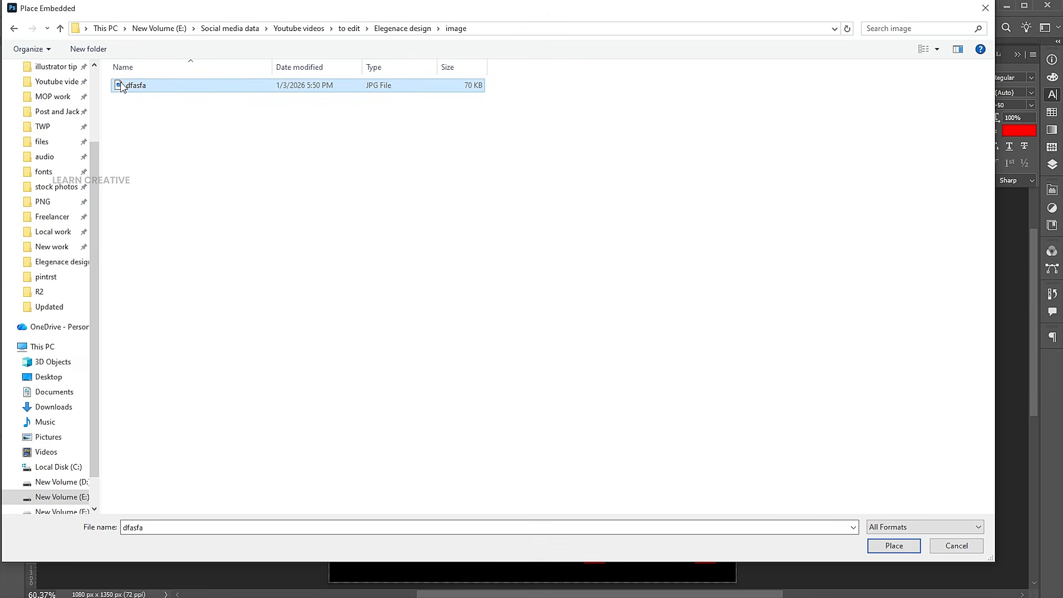
click(894, 546)
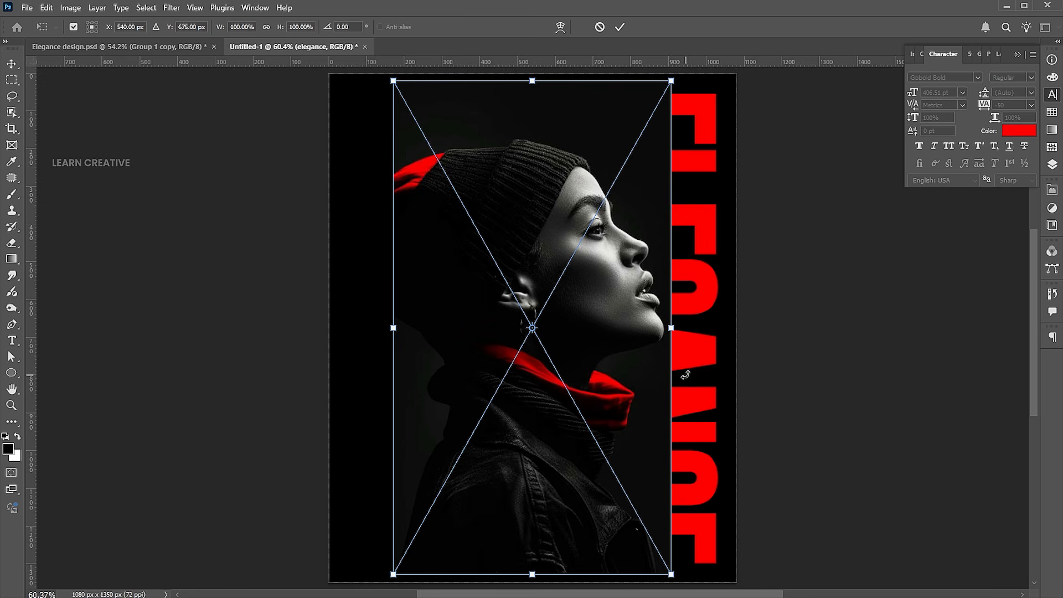
drag(671, 329, 717, 339)
drag(579, 305, 578, 344)
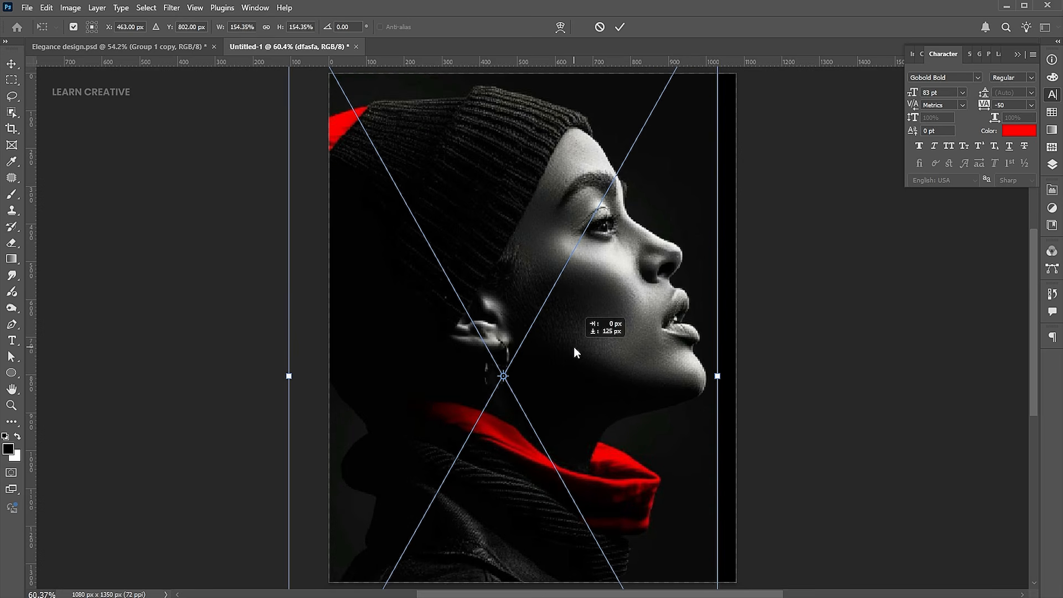
key(Return)
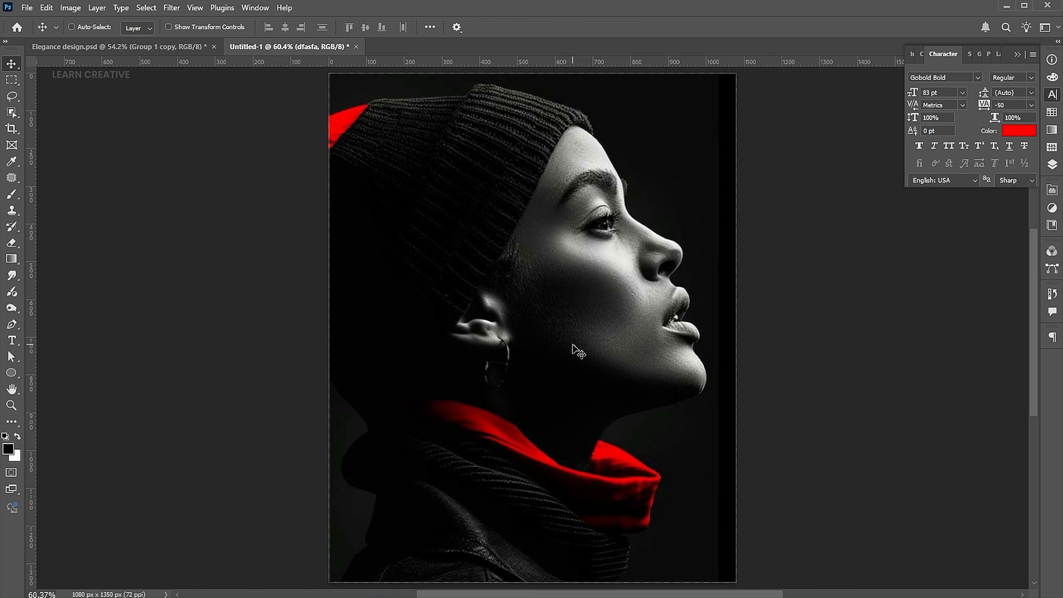
Select the woman in the photo with Subject selection and add the missed areas along the left edge with the Lasso tool.
click(146, 7)
click(160, 154)
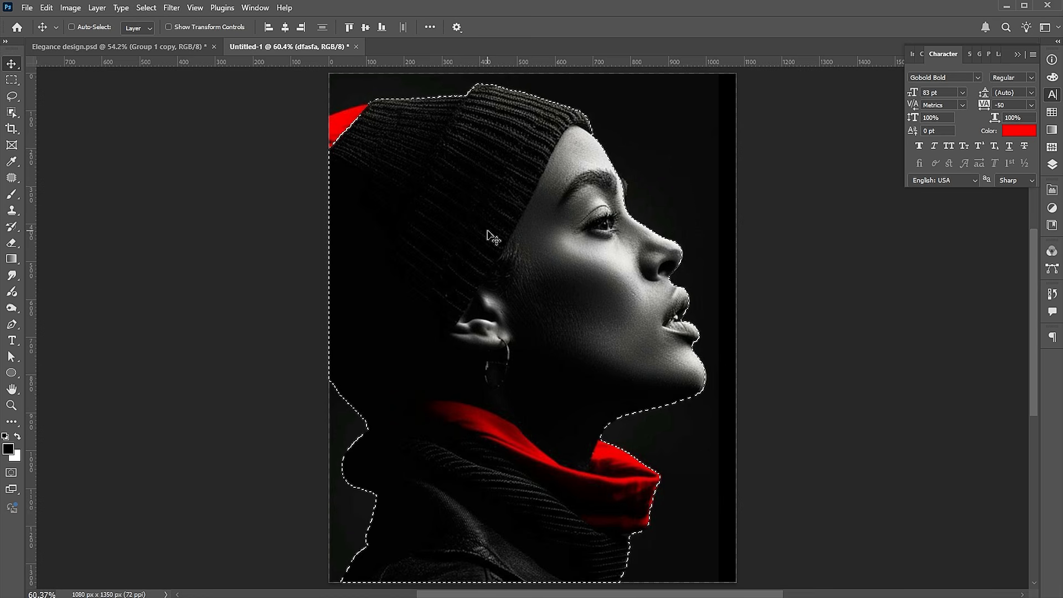
click(10, 98)
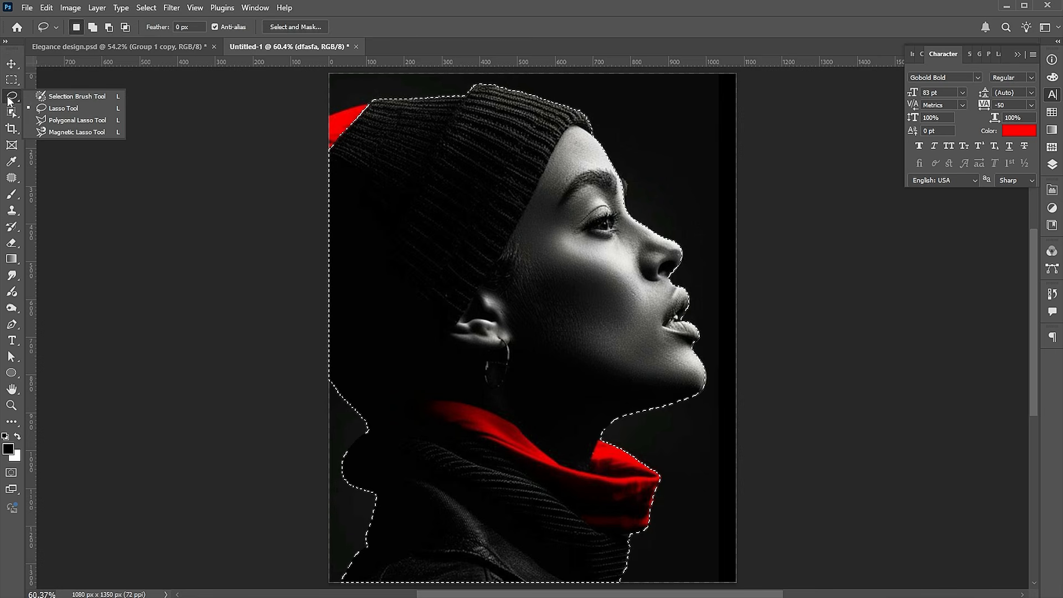
click(55, 108)
key(shift)
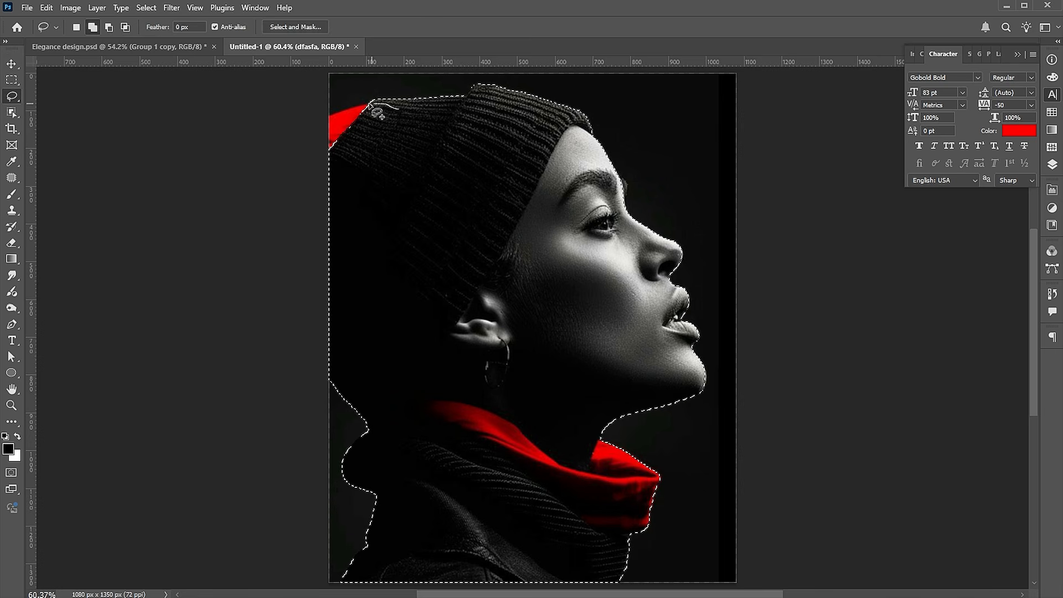
mouse_move(308, 223)
mouse_down()
mouse_move(308, 564)
mouse_move(317, 583)
mouse_move(343, 592)
mouse_move(435, 557)
mouse_move(479, 421)
mouse_move(419, 254)
mouse_move(417, 160)
mouse_up()
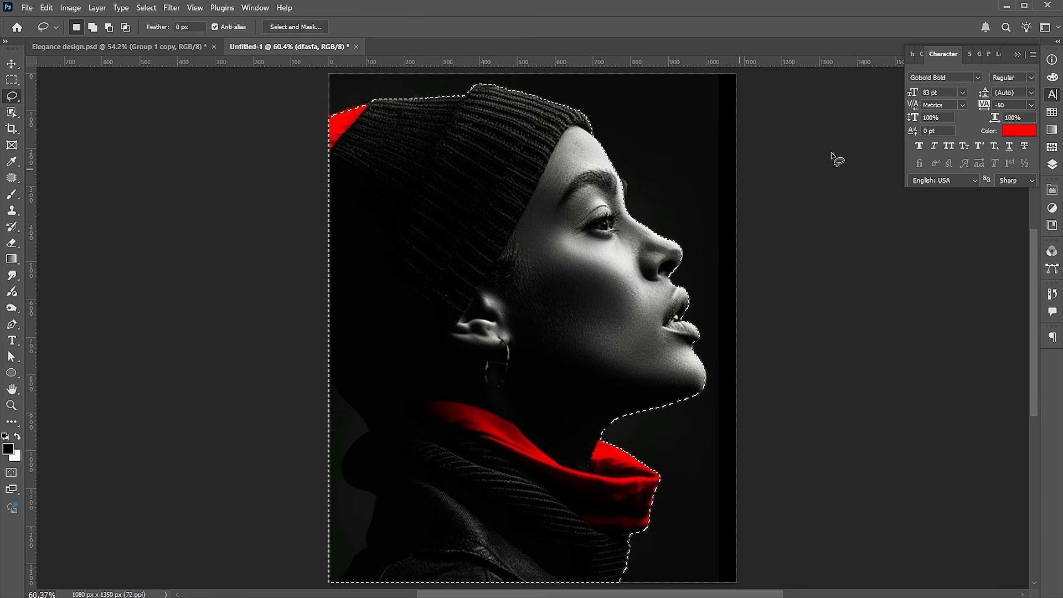
Mask the dfasfa portrait layer with the selection so the ELEGANCE text shows behind the face.
click(1052, 165)
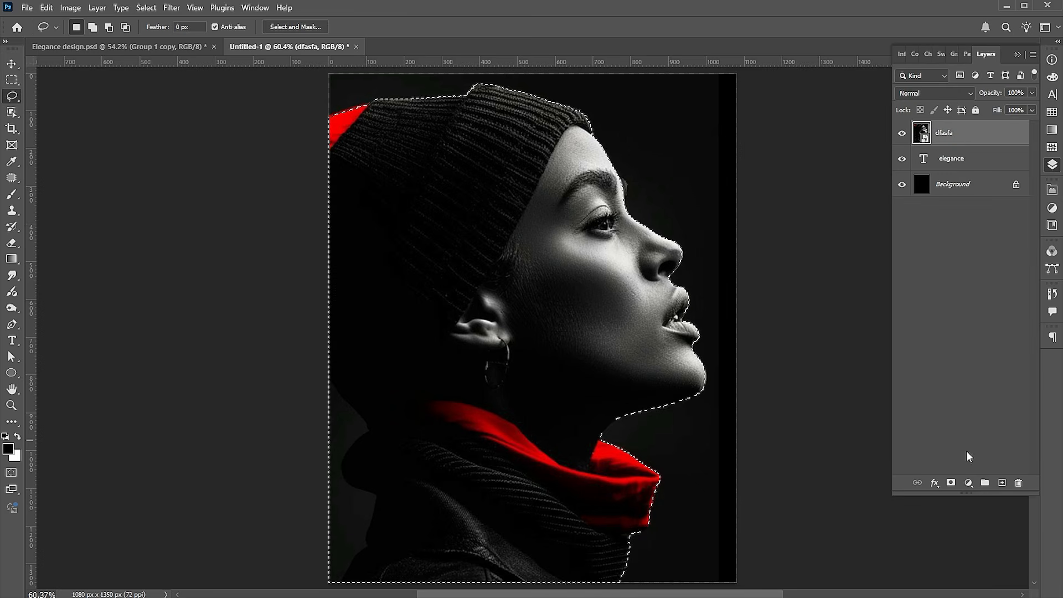
click(951, 483)
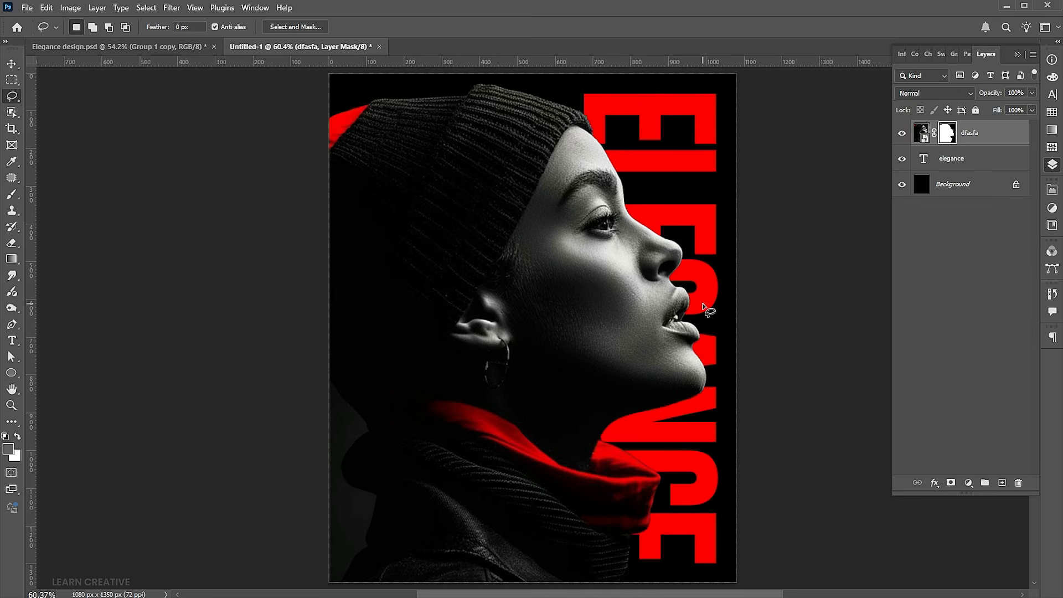
key(v)
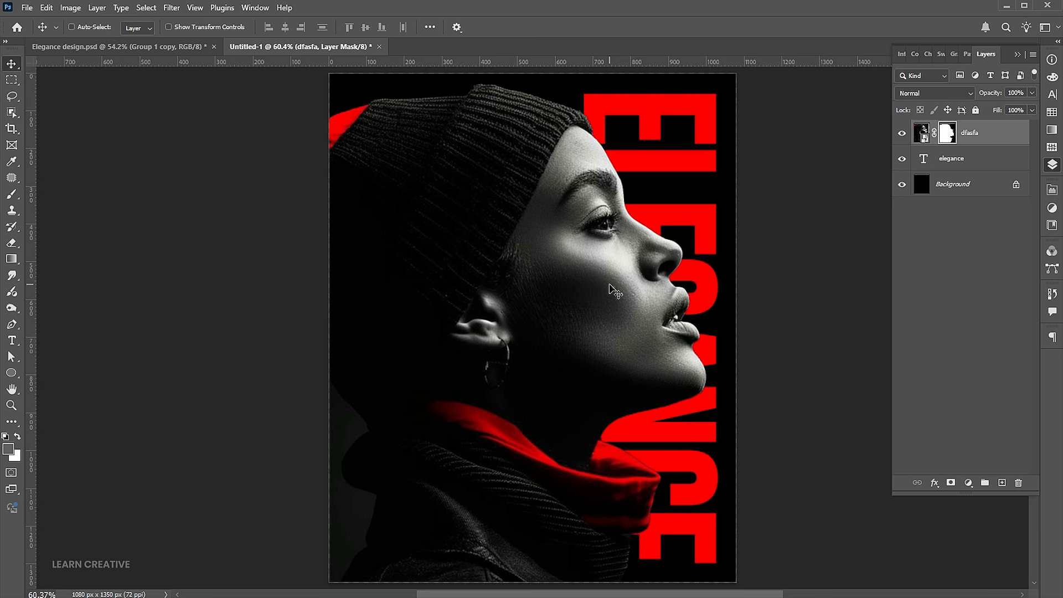
Free-transform the masked portrait, enlarging it slightly and shifting it up so the hat nears the canvas's upper edge.
key(ctrl+t)
drag(427, 223, 421, 342)
drag(284, 126, 278, 112)
key(Return)
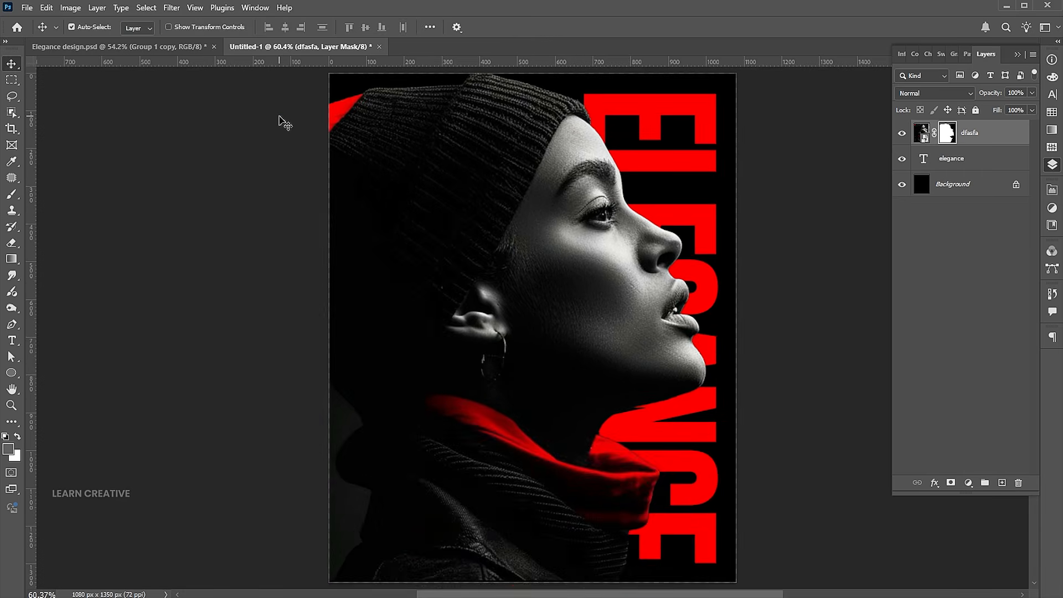
Recolor the ELEGANCE text with the red e70202 sampled from the woman's collar.
key(i)
click(966, 158)
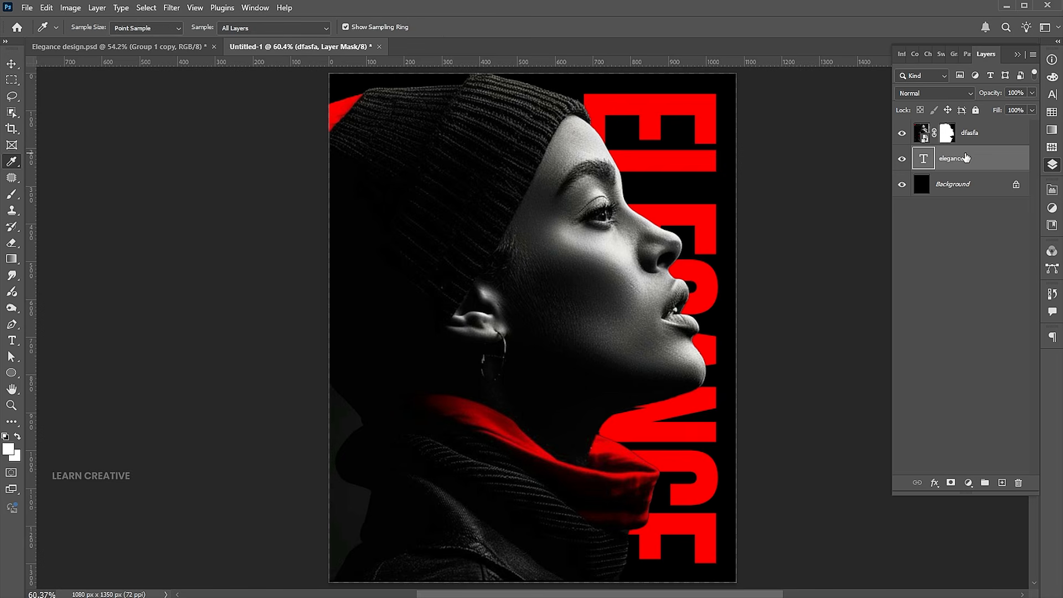
click(1053, 94)
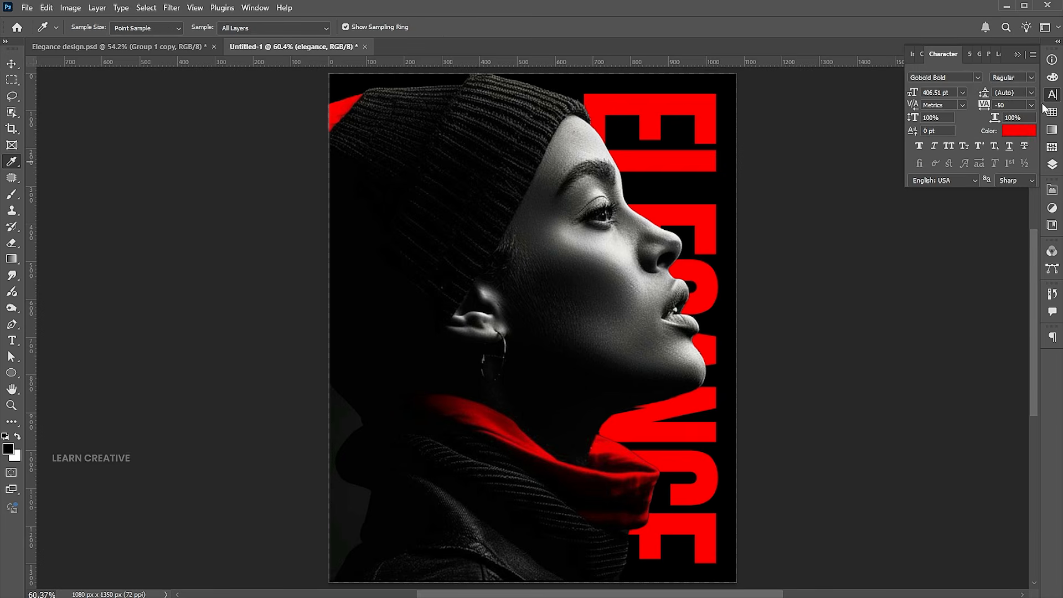
click(1020, 131)
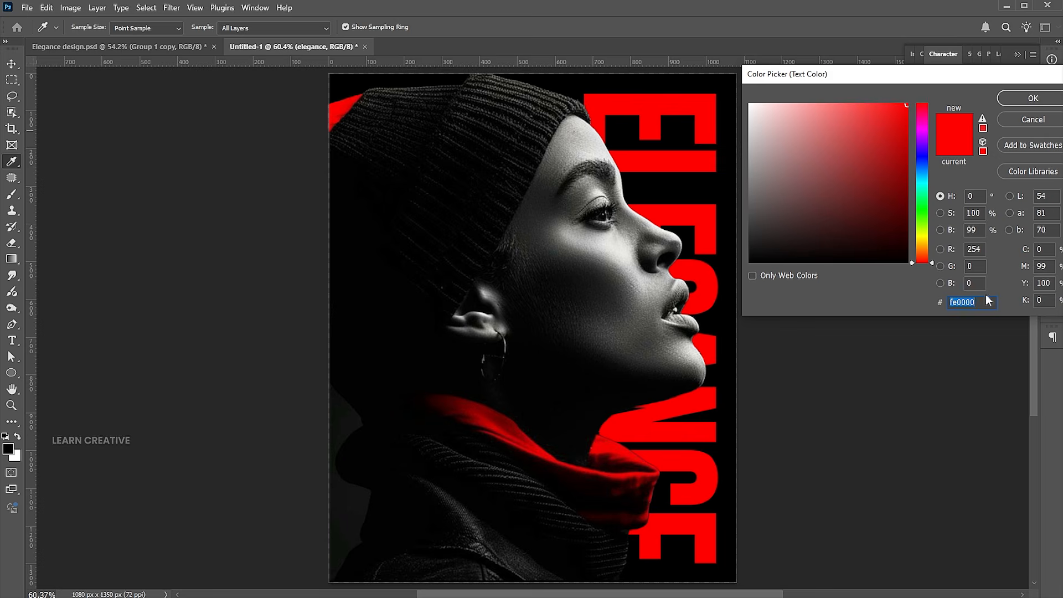
click(544, 449)
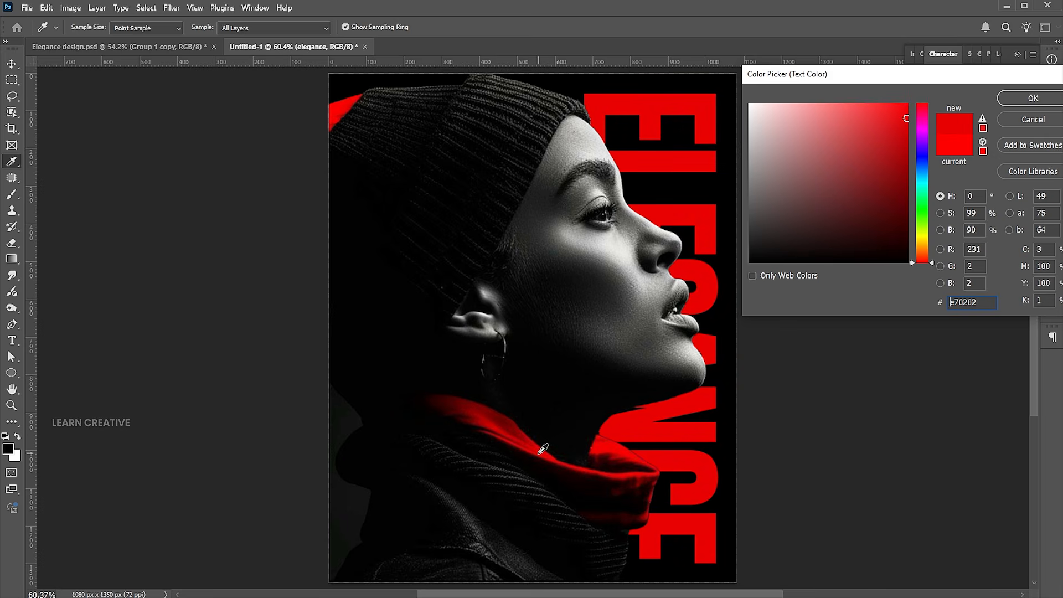
click(1034, 98)
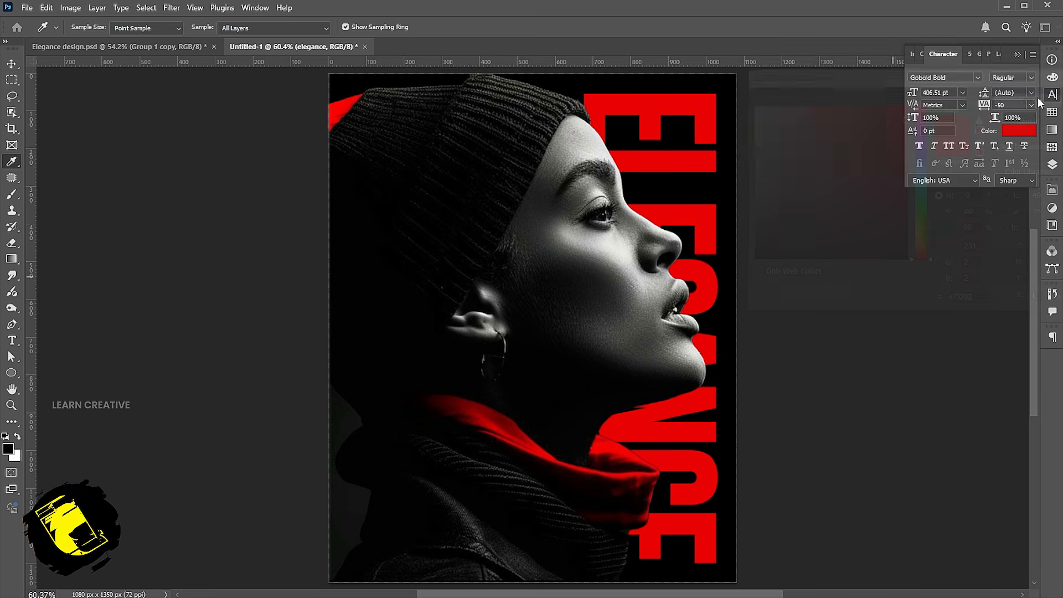
Add the text "Pure" over the woman's hat on a new text layer above the dfasfa portrait layer.
key(v)
key(alt+bracketright)
click(1053, 164)
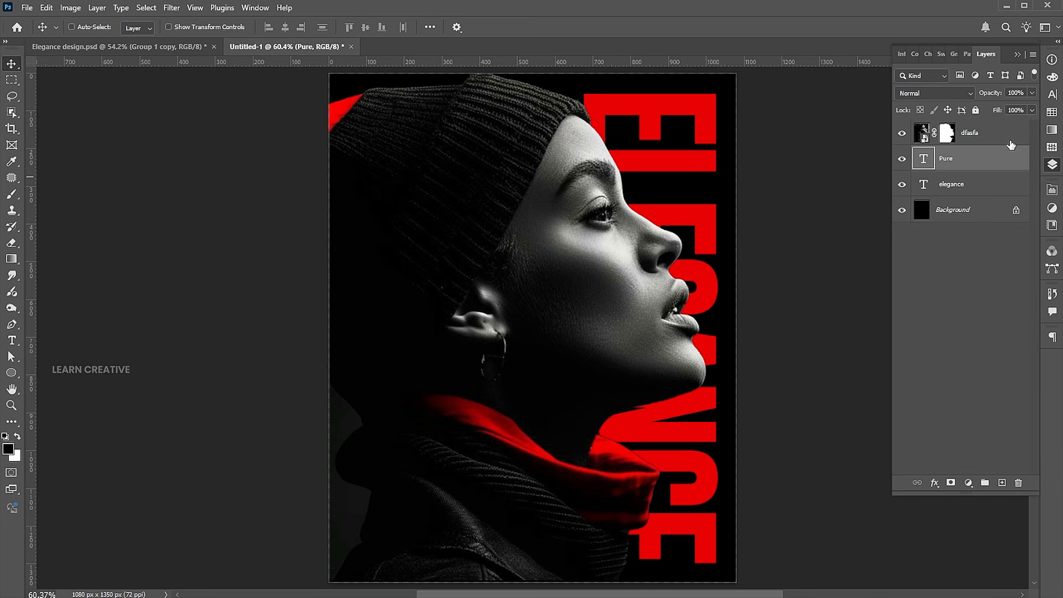
click(1011, 142)
click(12, 340)
click(491, 192)
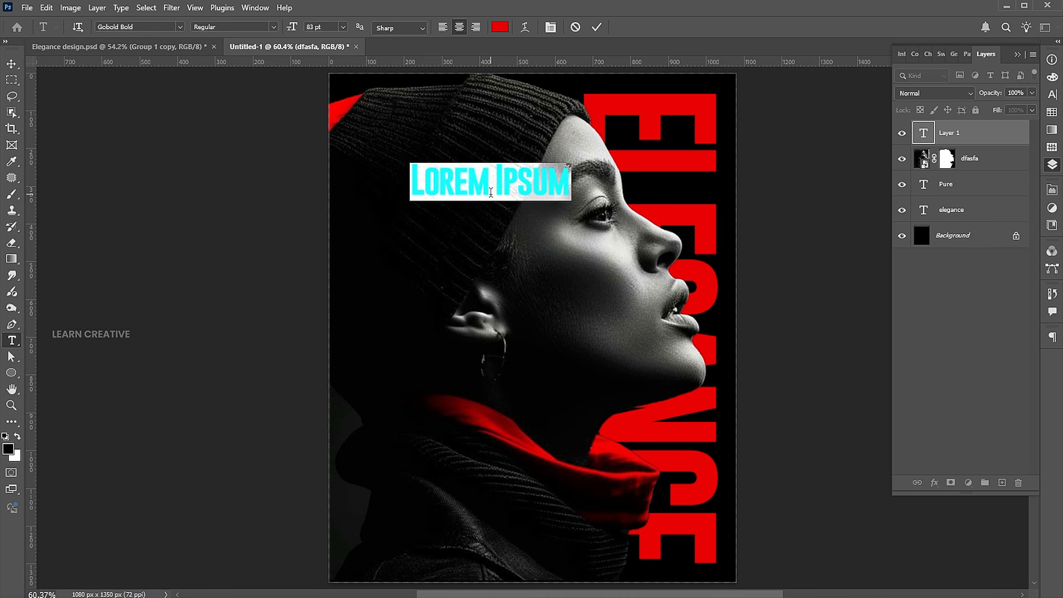
text(Pure)
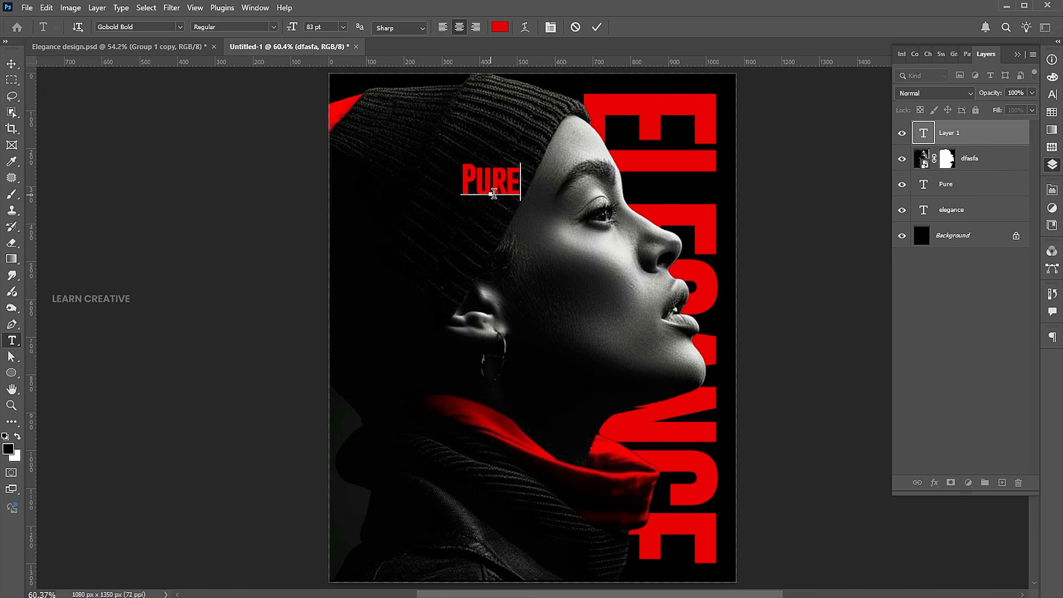
click(12, 65)
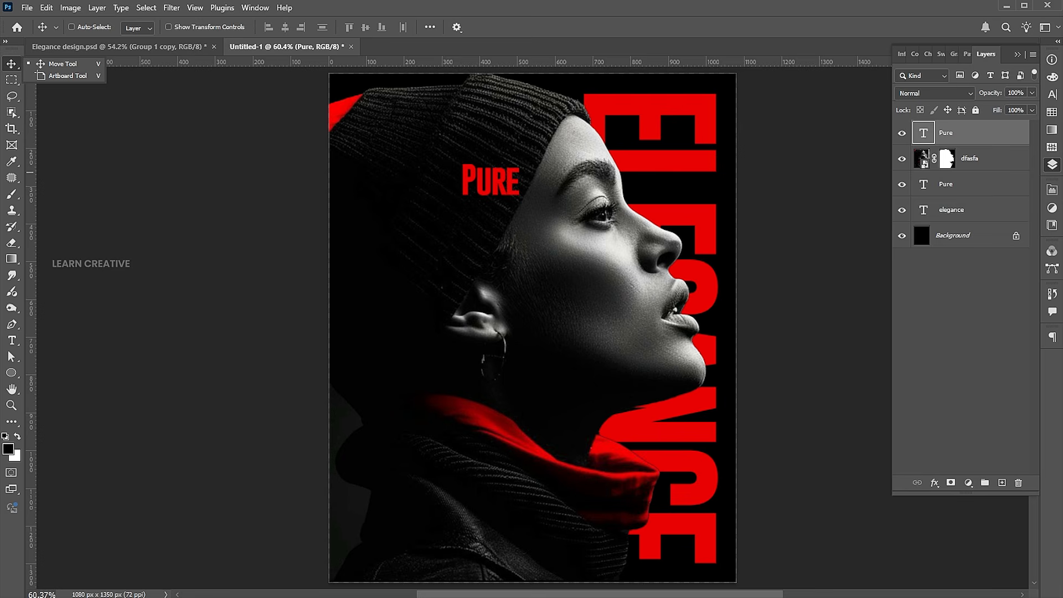
Set the font of the Pure text over the woman's hat to adelia Regular.
click(1053, 96)
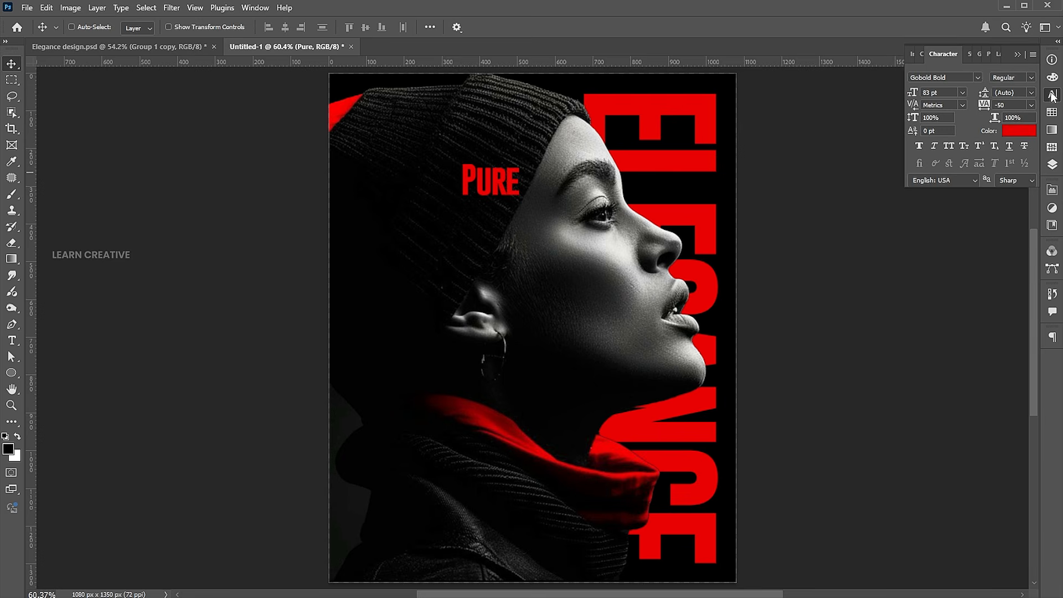
click(977, 78)
click(977, 77)
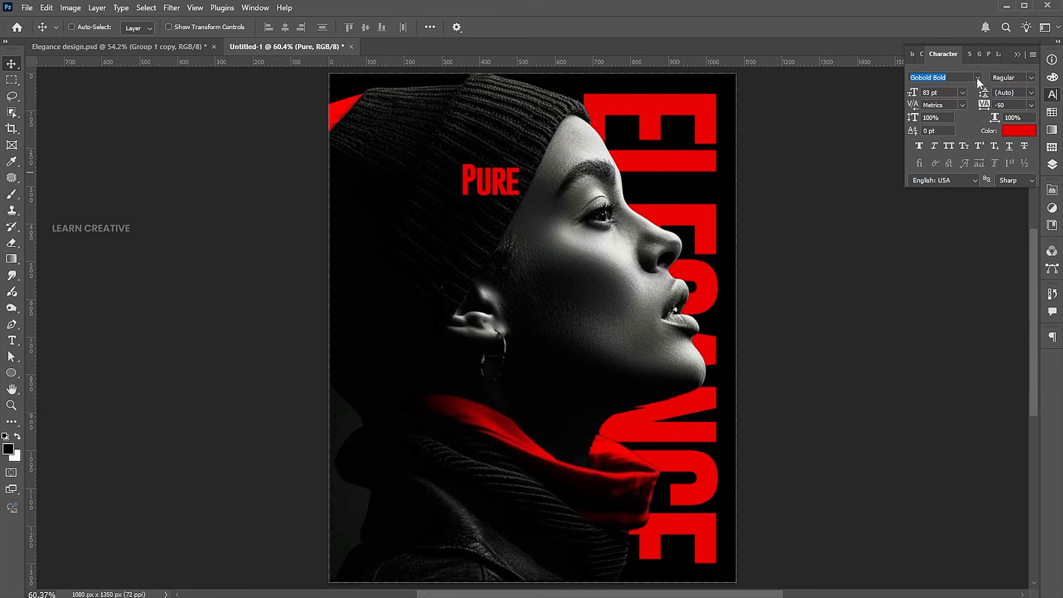
click(977, 77)
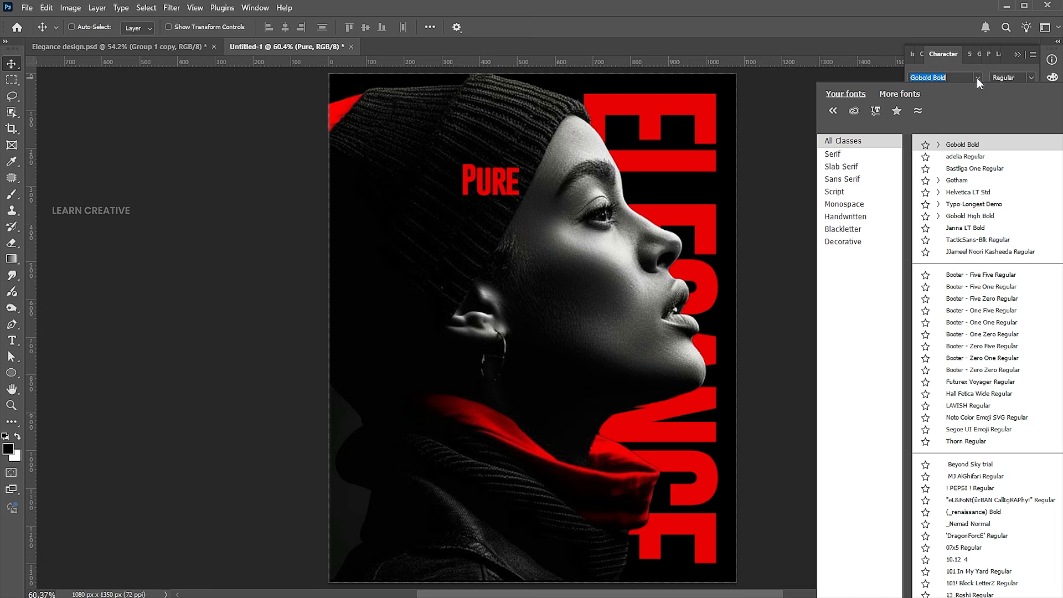
click(965, 158)
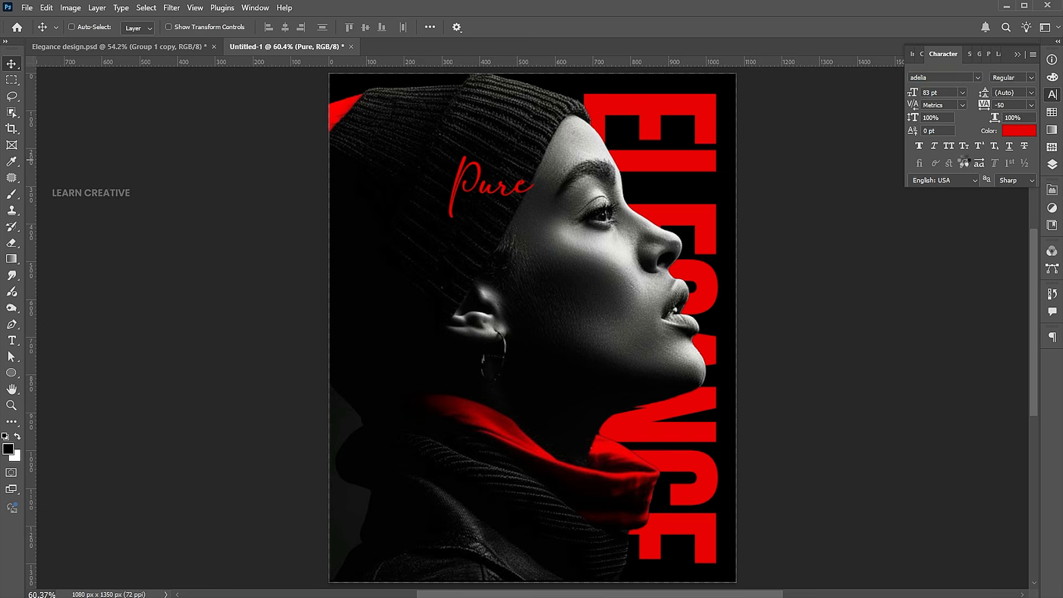
Recolor the script Pure text white with the hex value ffffff.
click(1019, 130)
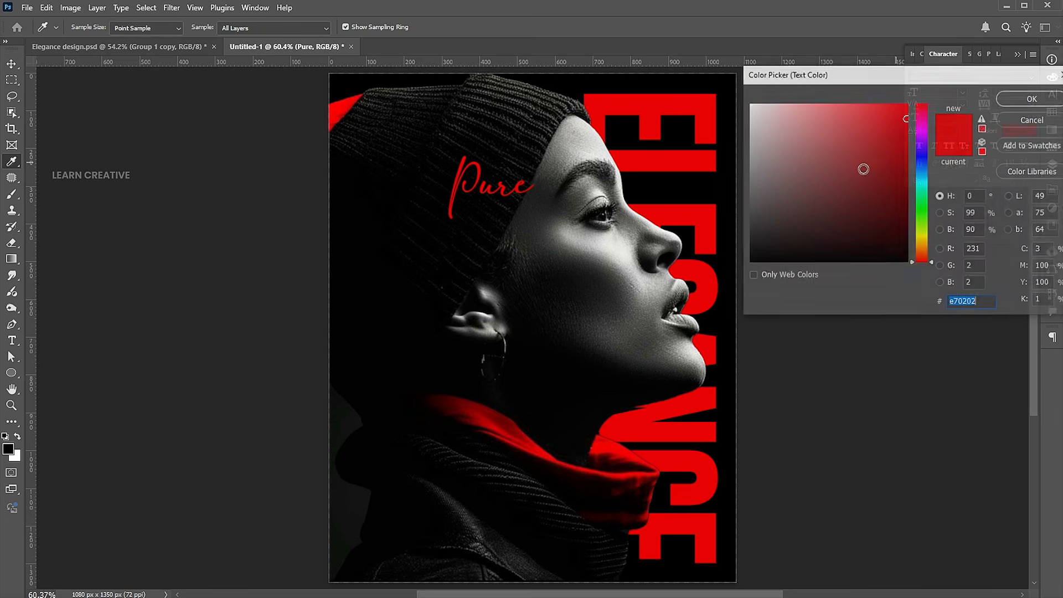
text(ffffff)
click(1018, 99)
key(v)
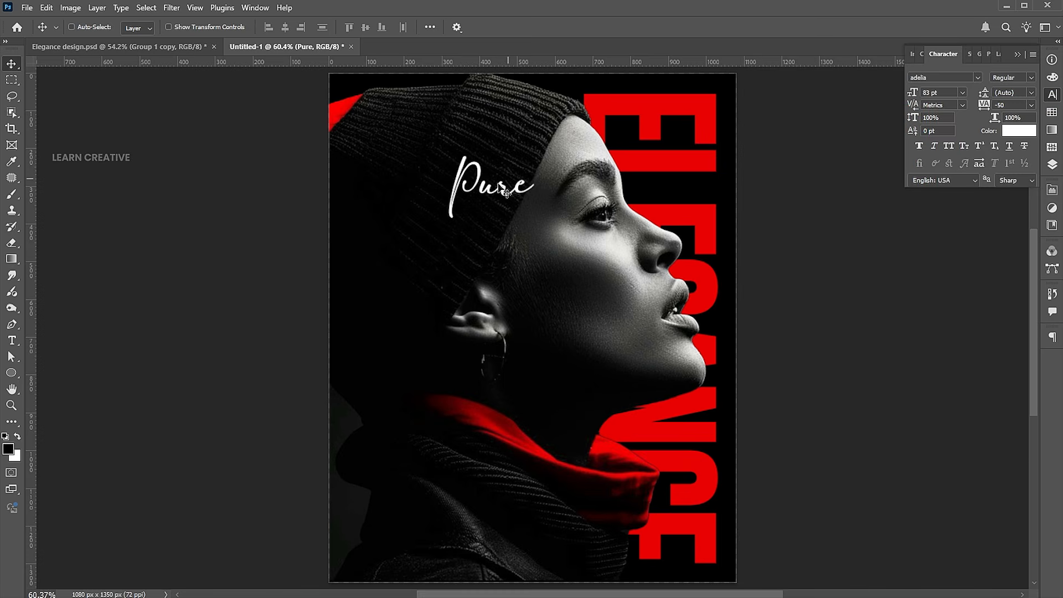
Move the white Pure text over the first E of ELEGANCE and duplicate it near the collar, rewording the copy as "Modern Design Idea".
drag(519, 182, 497, 495)
key(Return)
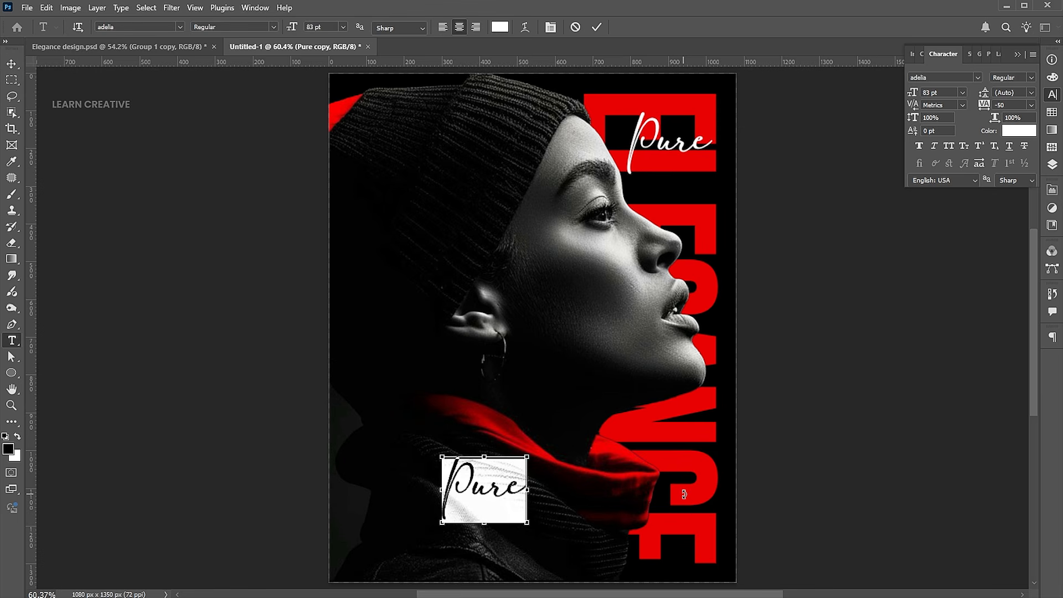
text(Moder)
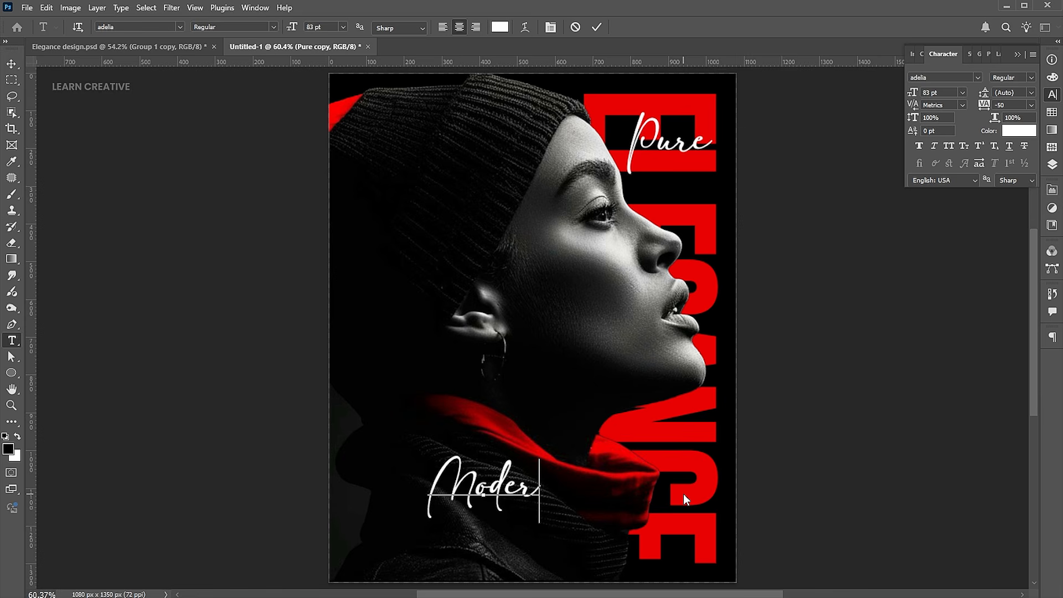
text(n )
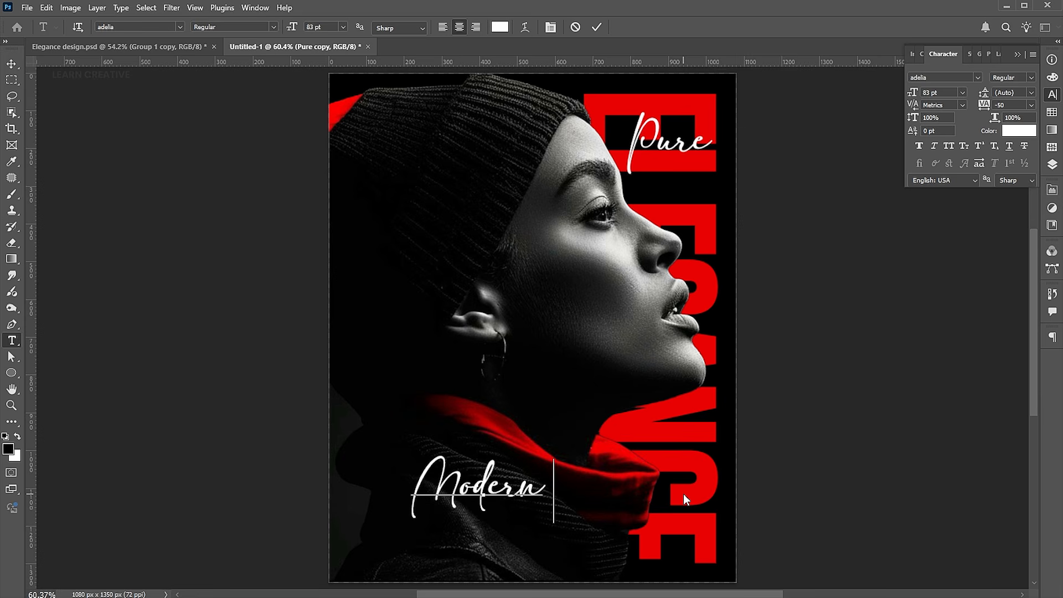
text(Design Idea)
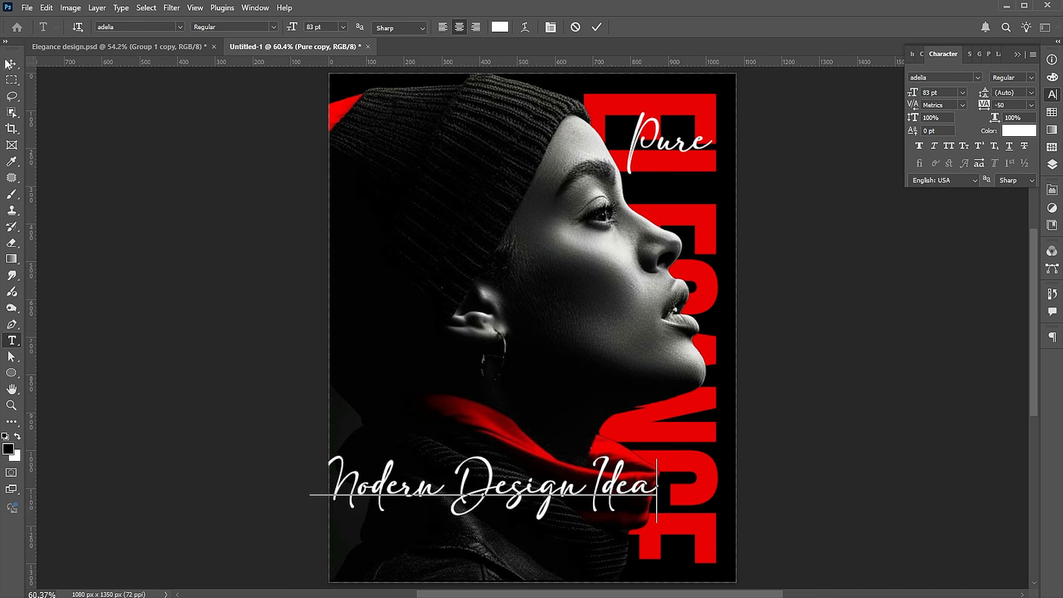
key(ctrl+Return)
Free-transform the Modern Design Idea text to about 77.5% and position it across the poster's lower right, just below the collar.
key(ctrl+t)
drag(660, 451, 613, 458)
drag(579, 493, 676, 514)
drag(452, 486, 441, 482)
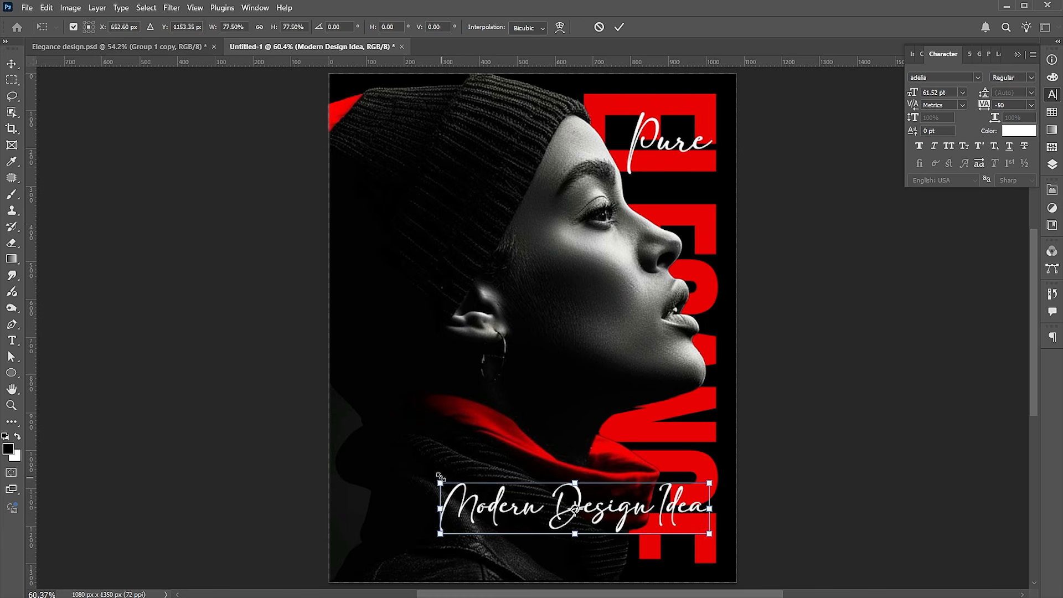
key(Return)
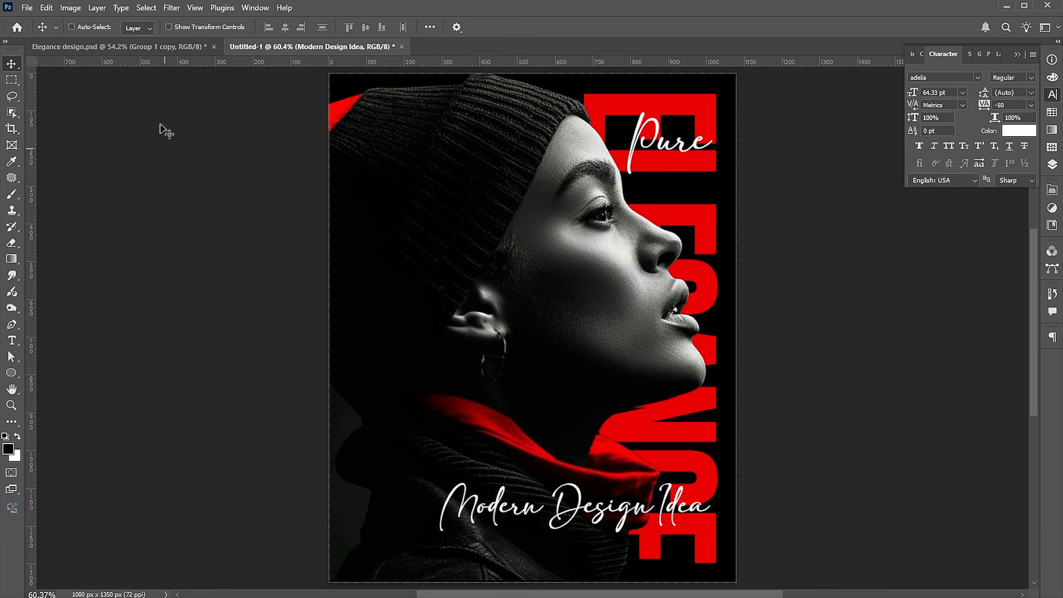
Paste the copied QR code, social icons and Lorem ipsum text in place below the Modern Design Idea text.
click(47, 7)
mouse_move(83, 131)
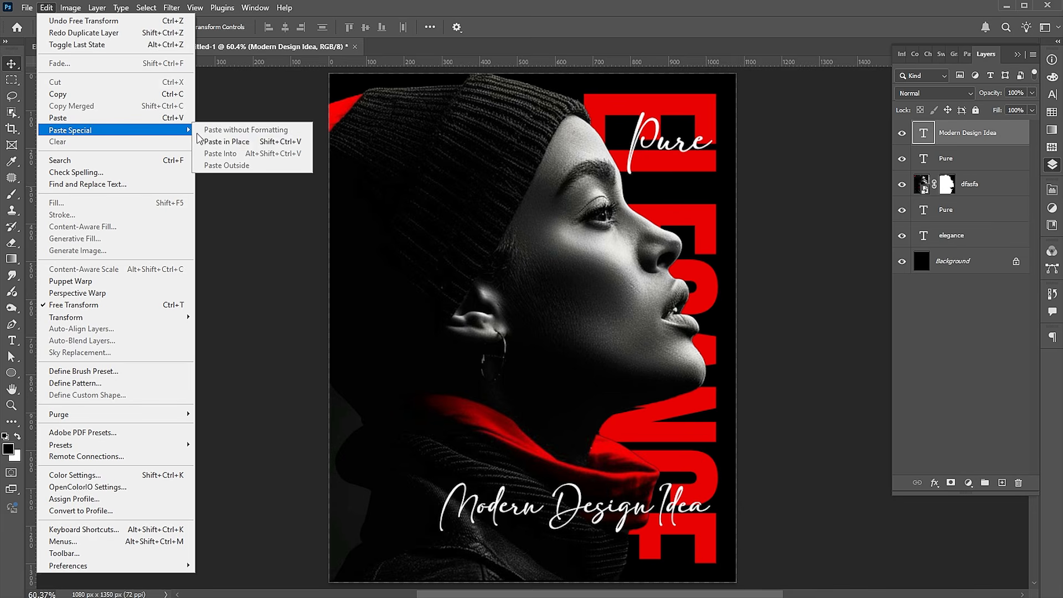
click(227, 142)
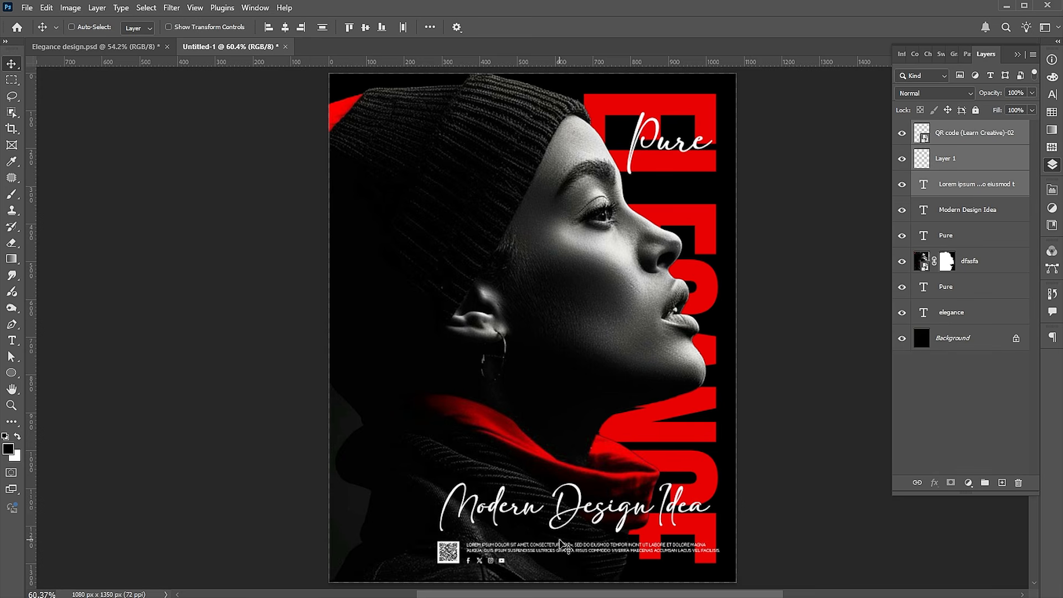
Enlarge the Modern Design Idea text slightly so its left end reaches just past the QR code's left edge.
ctrl+click(608, 526)
key(ctrl+t)
mouse_move(437, 537)
mouse_down()
mouse_move(427, 552)
mouse_move(433, 544)
mouse_up()
key(Return)
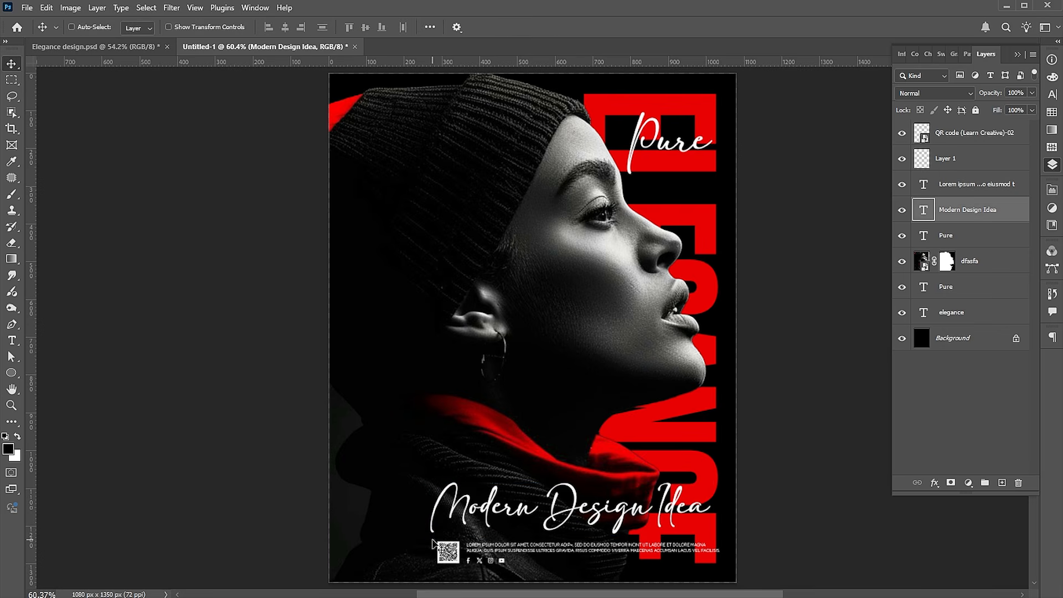
On a new layer above the dfasfa portrait, paint soft glows in the poster's corners with an 800 px soft brush and red sampled from ELEGANCE.
click(999, 261)
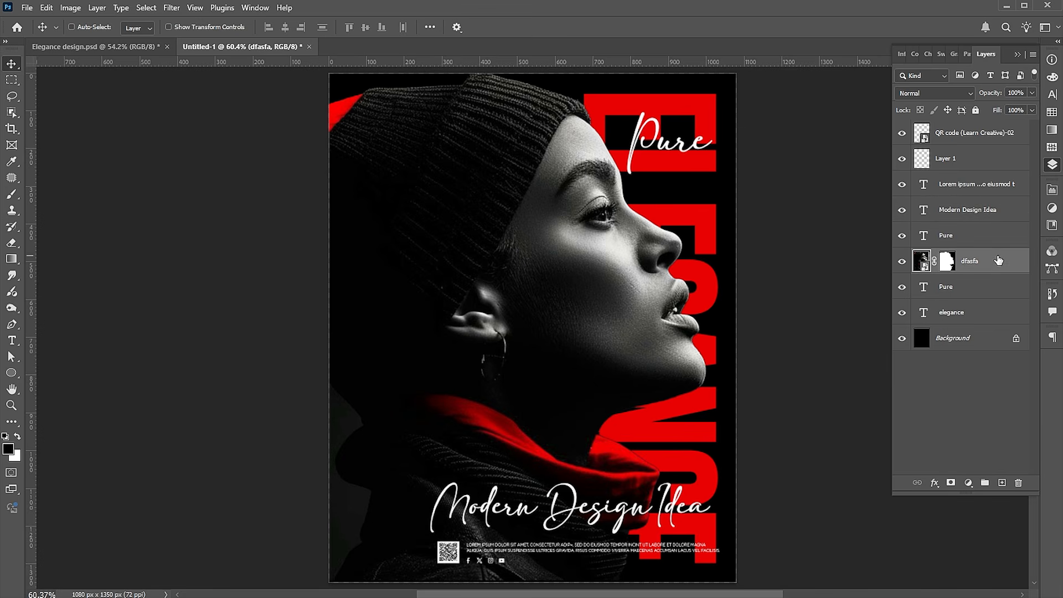
click(1002, 483)
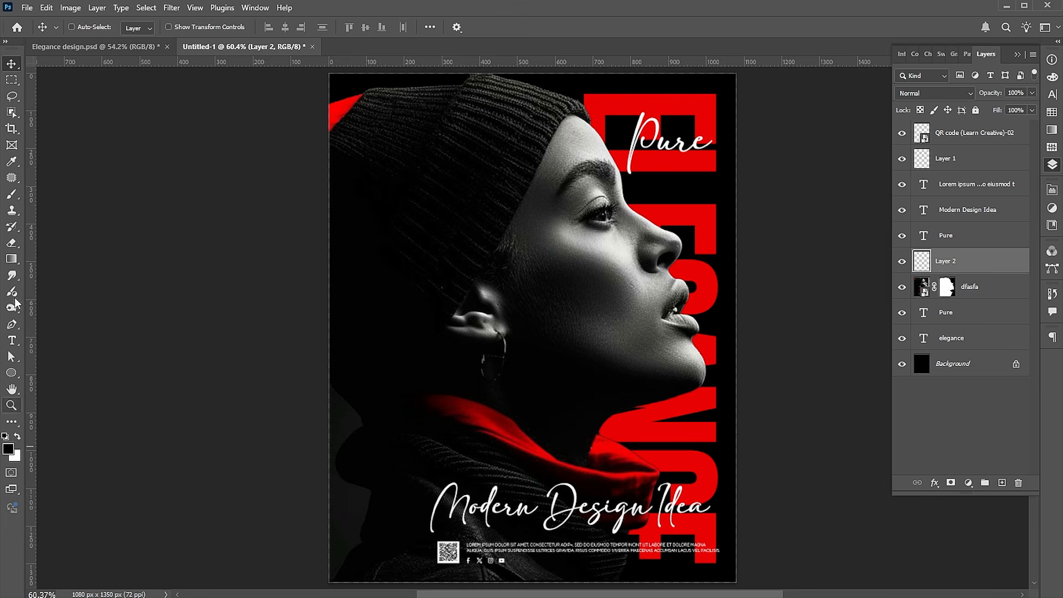
click(11, 162)
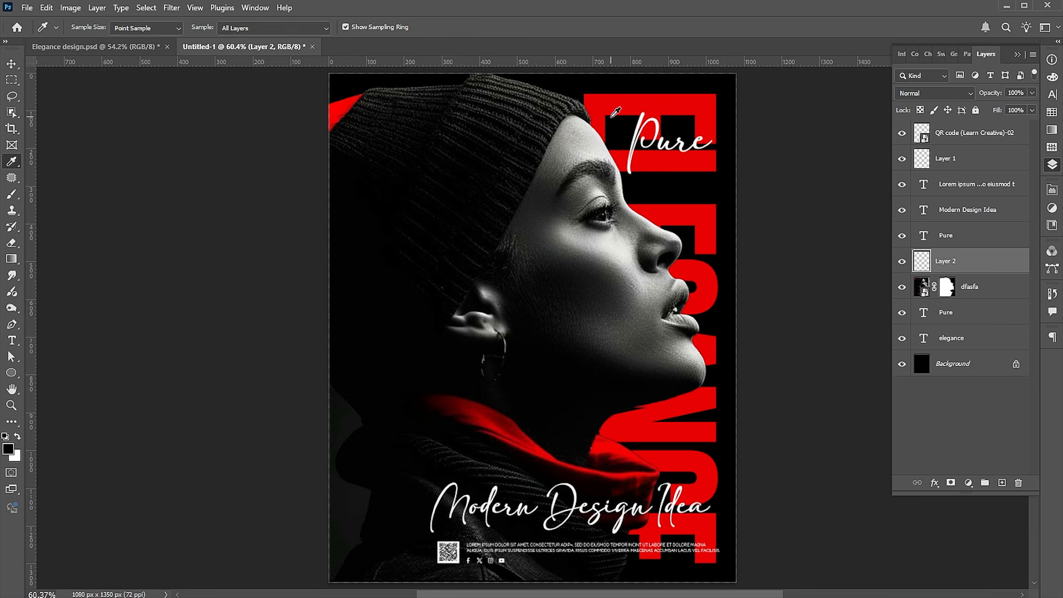
click(641, 101)
click(11, 194)
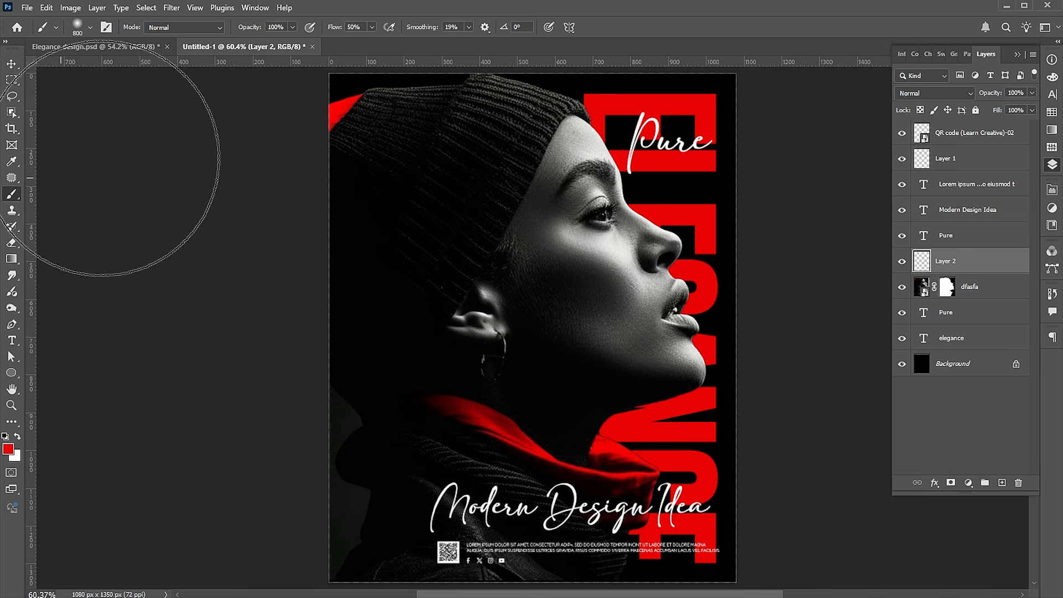
click(91, 27)
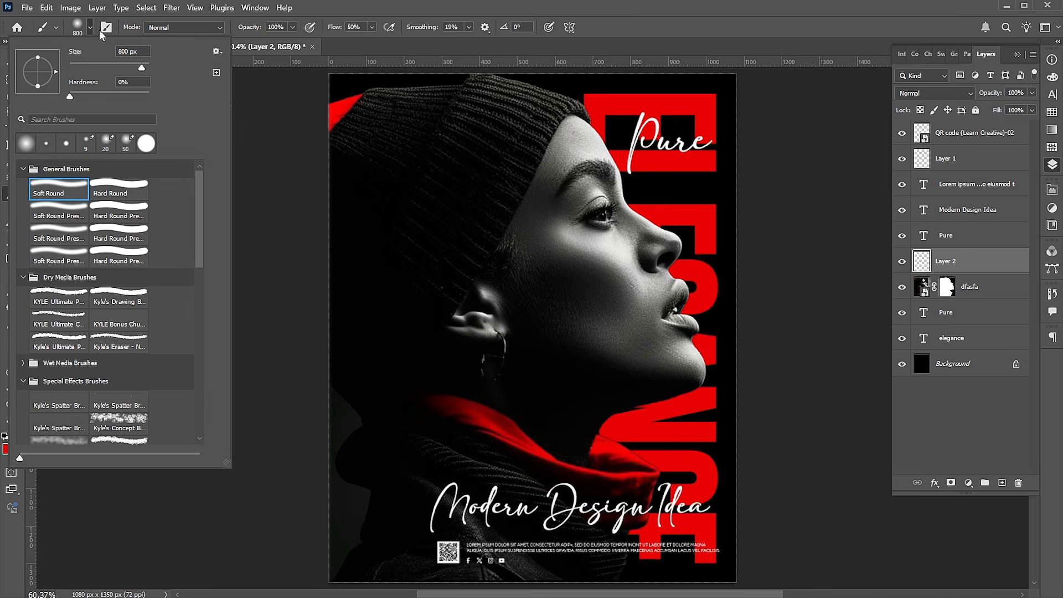
click(90, 27)
click(750, 105)
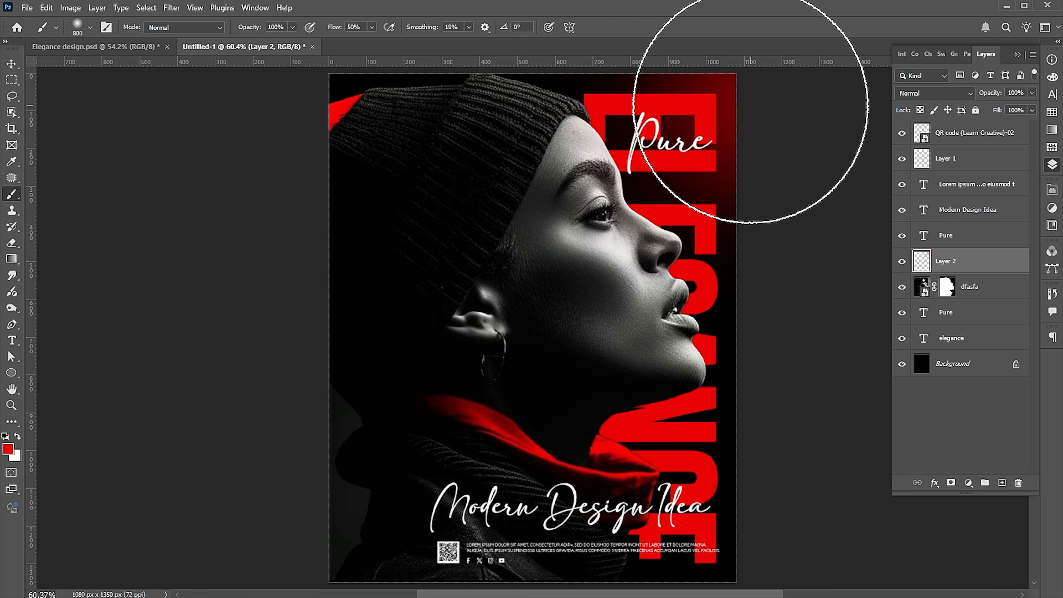
click(771, 534)
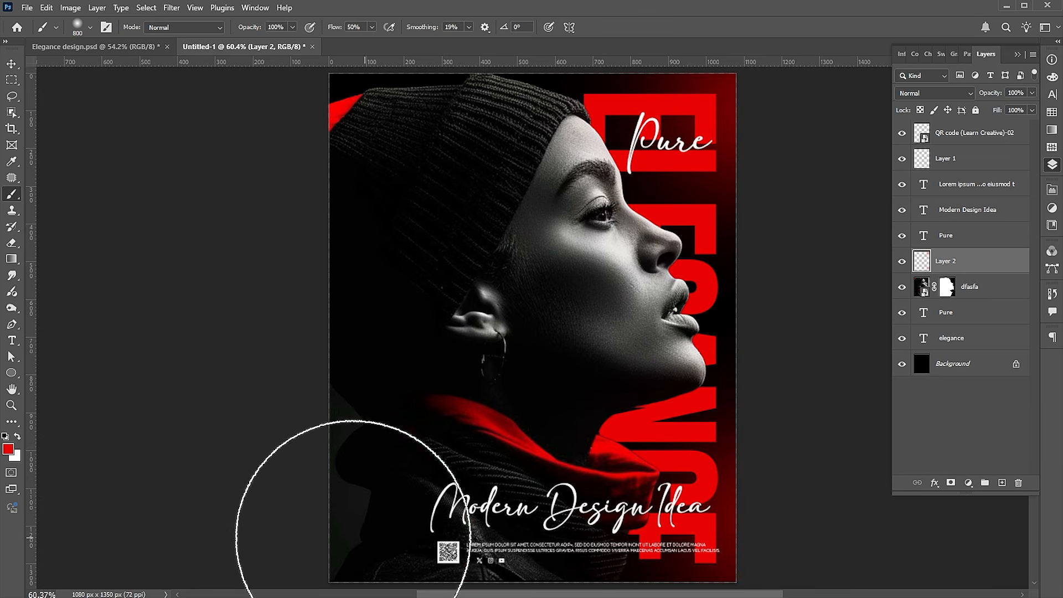
click(339, 545)
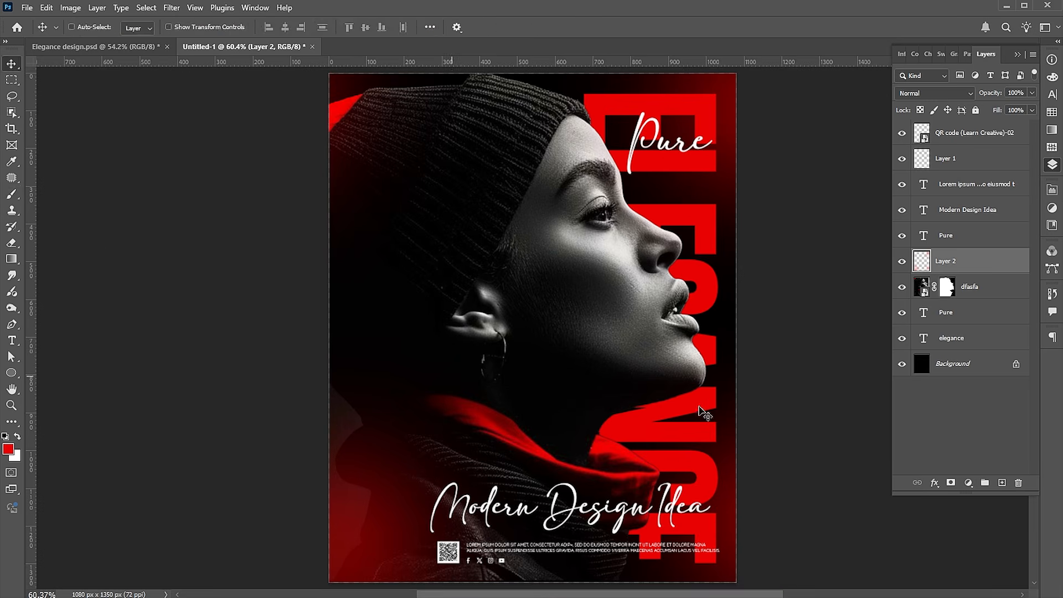
key(v)
On a new layer directly above the dfasfa portrait, paint soft black (000000) shading across the poster's lower part, darkening the end of ELEGANCE.
click(992, 287)
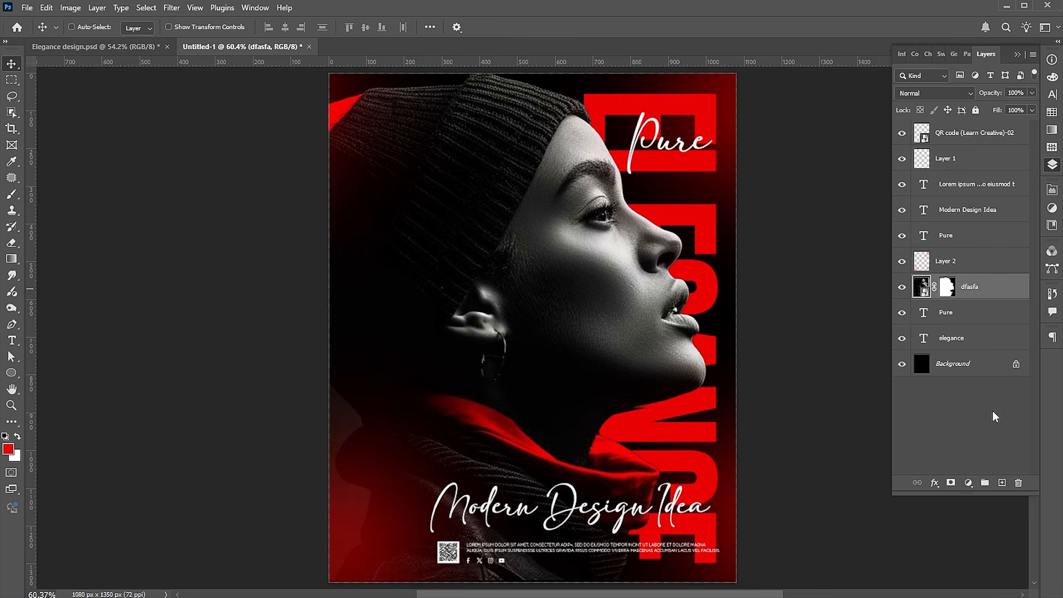
click(1003, 484)
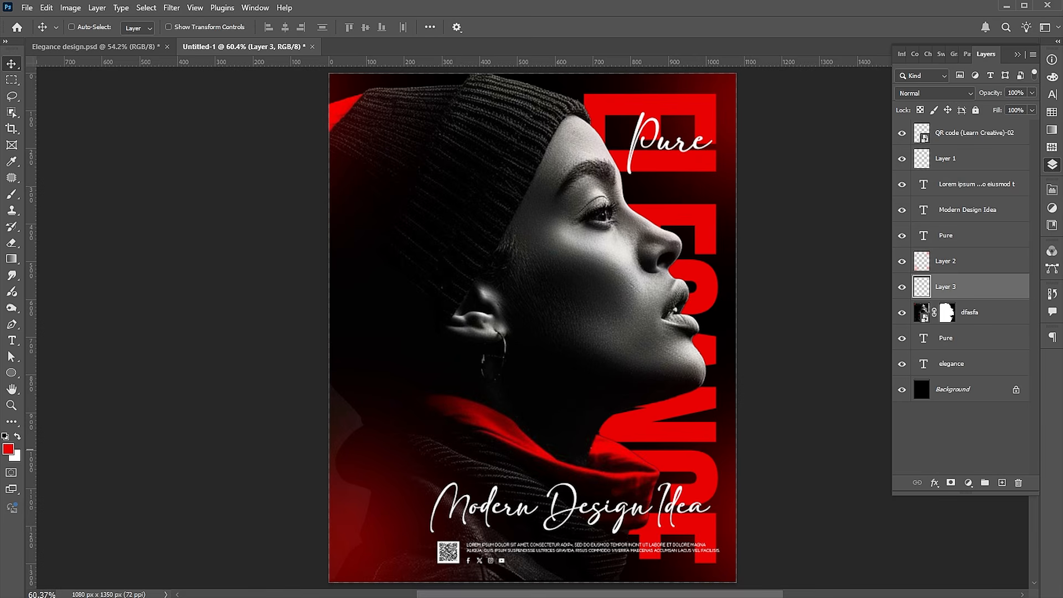
click(8, 449)
click(751, 261)
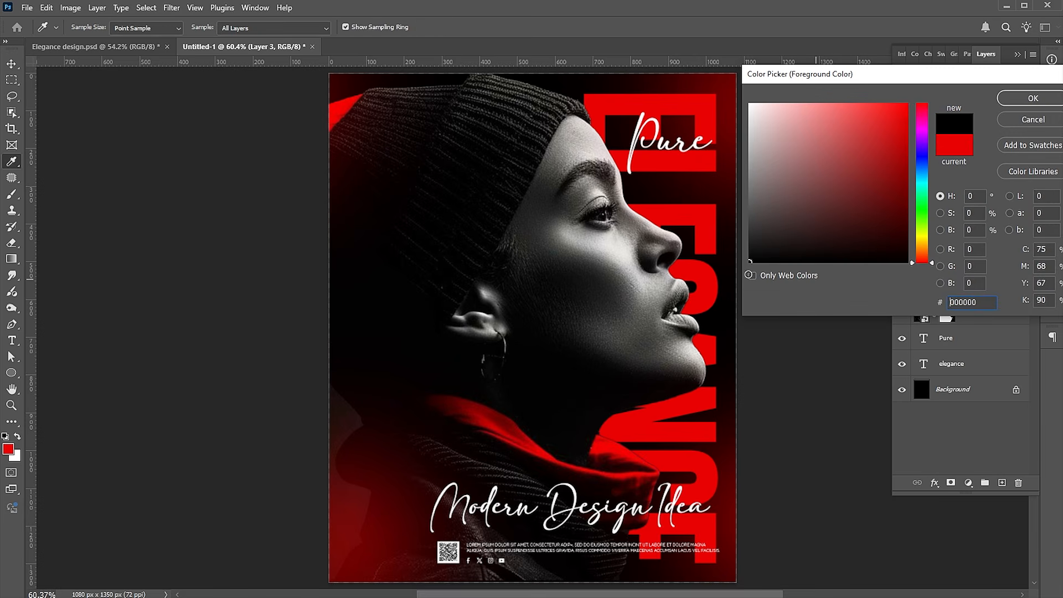
click(1025, 102)
drag(464, 425, 450, 363)
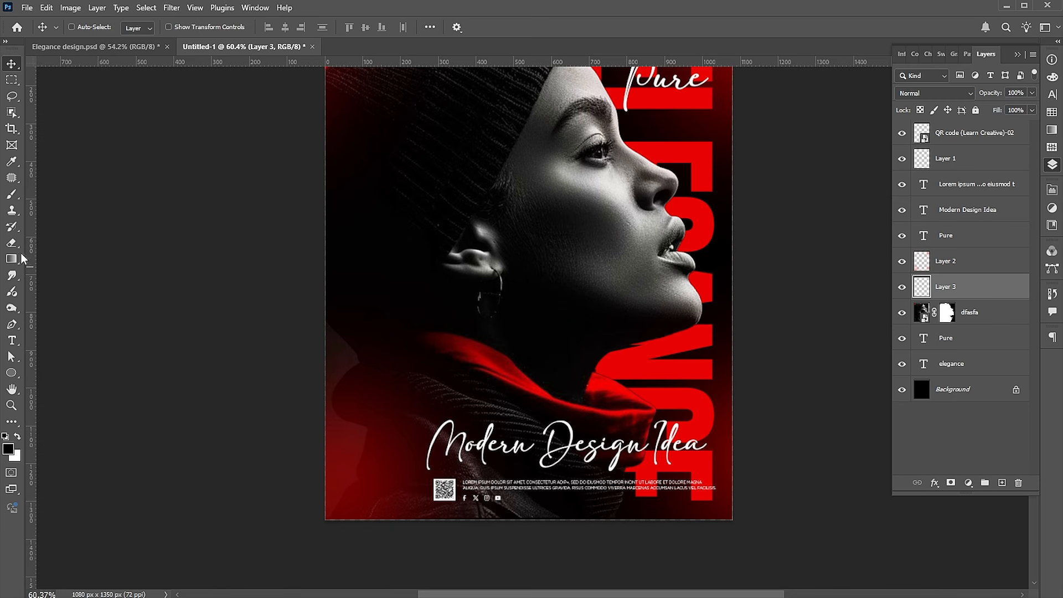
click(11, 194)
scroll(759, 593, down, 2)
scroll(720, 526, down, 5)
key(v)
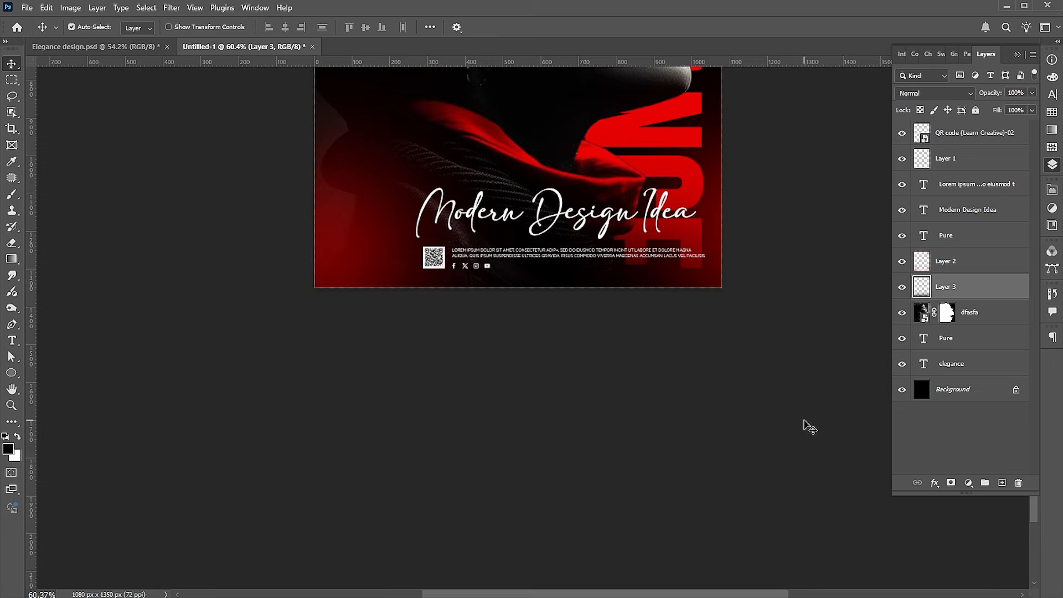
scroll(810, 427, up, 8)
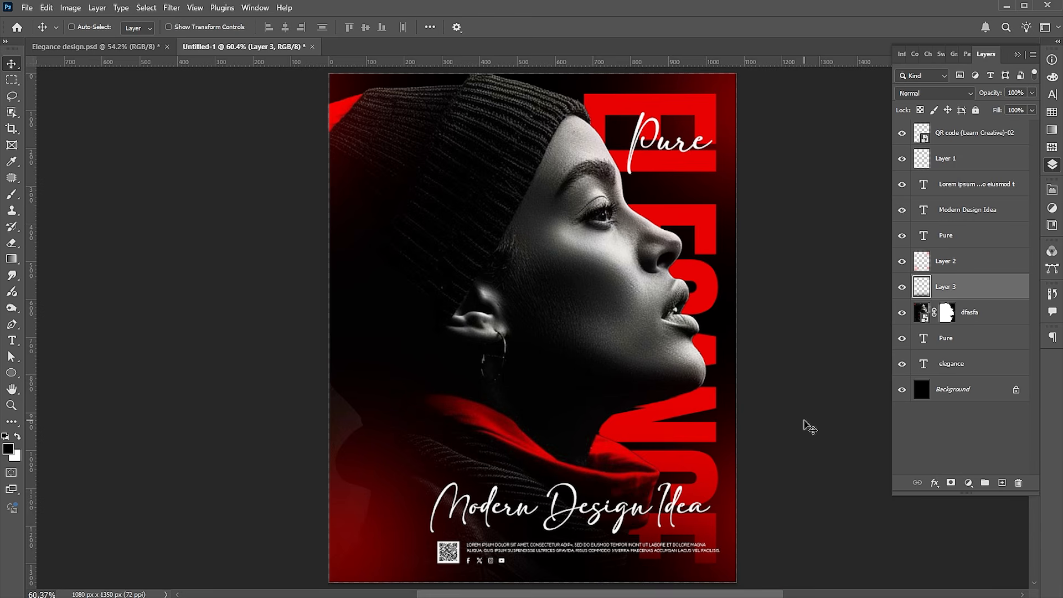
Place the embedded image shadows-palm-coconut-leaves-copy-space-white-background_545033-567 directly above the elegance text layer.
click(988, 366)
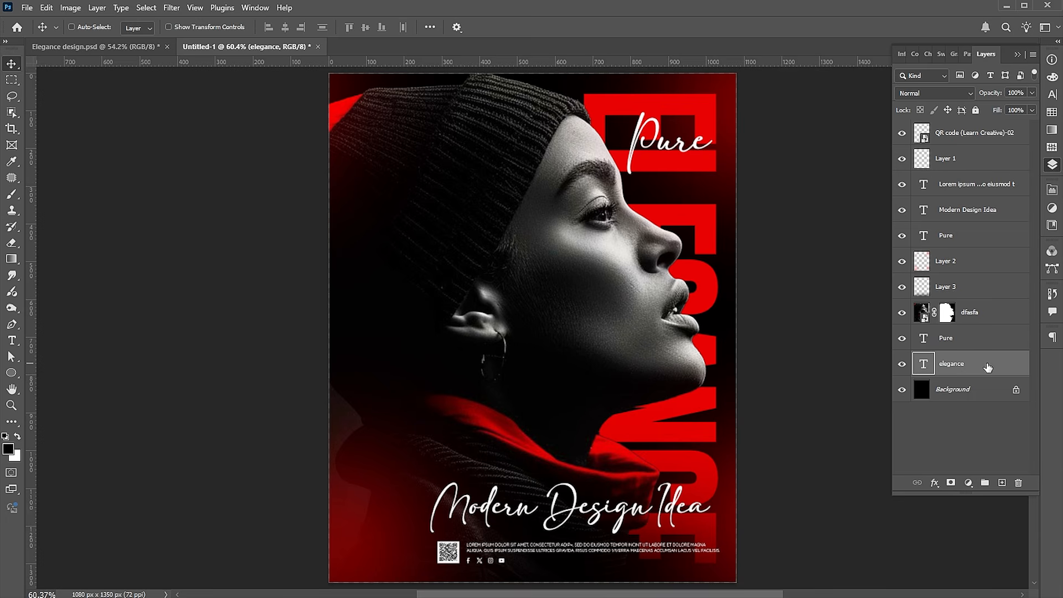
click(27, 7)
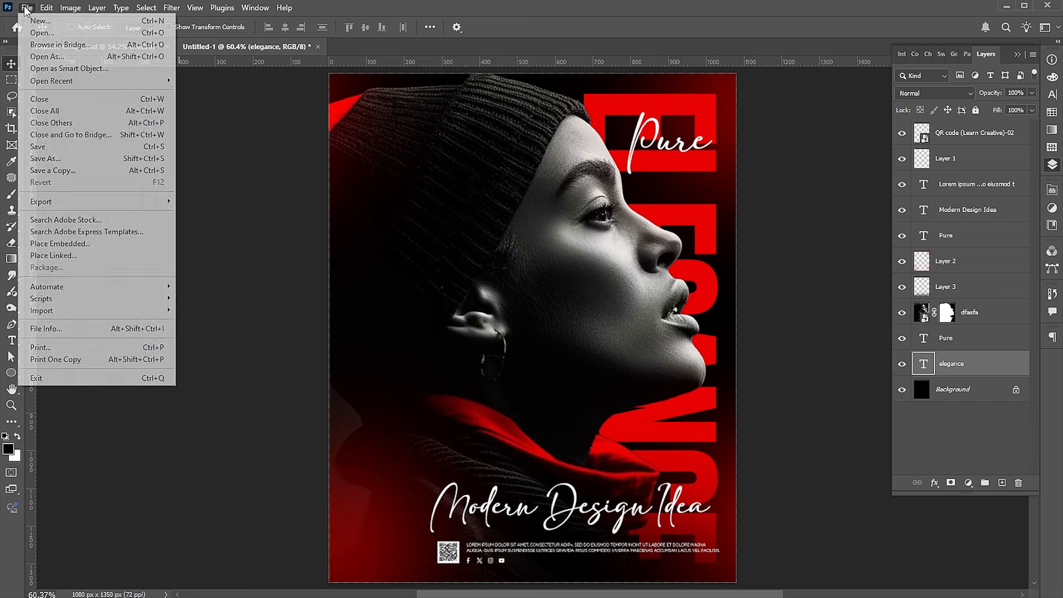
click(133, 239)
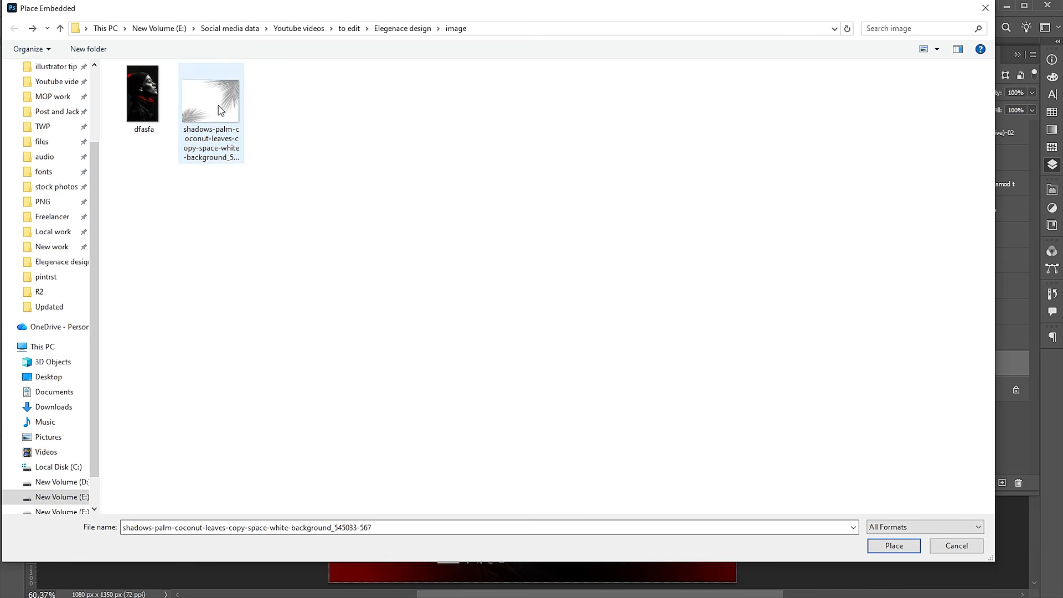
click(896, 547)
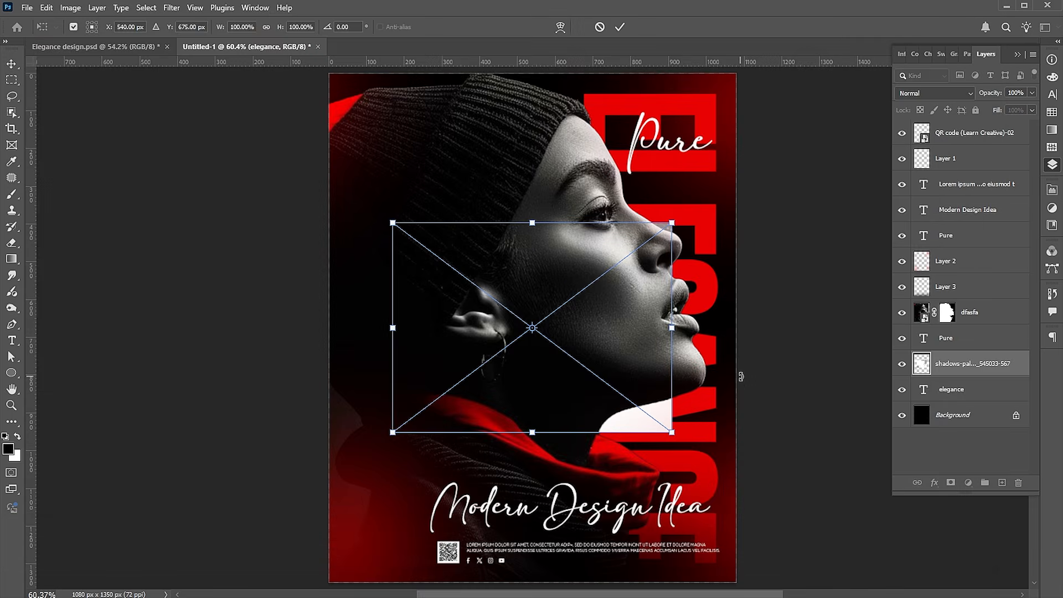
Enlarge the placed palm-shadow image and position it over the poster's lower half, behind the woman's face.
drag(630, 425, 732, 518)
drag(784, 302, 753, 563)
drag(737, 288, 712, 134)
drag(662, 419, 685, 562)
key(Return)
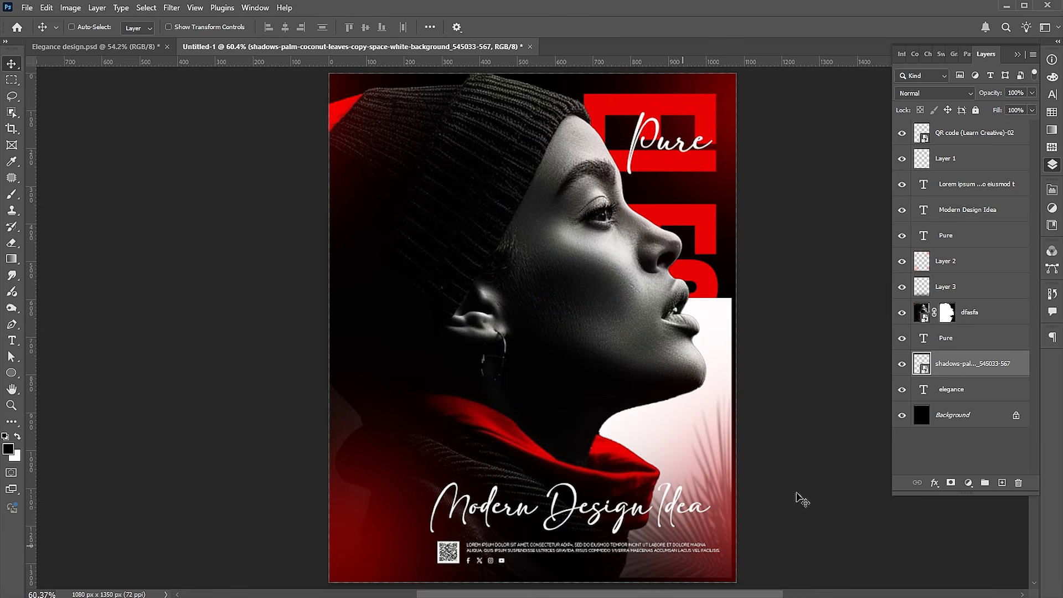
Clip the palm-shadow layer to the elegance text layer and set its blend mode to Multiply.
right_click(939, 357)
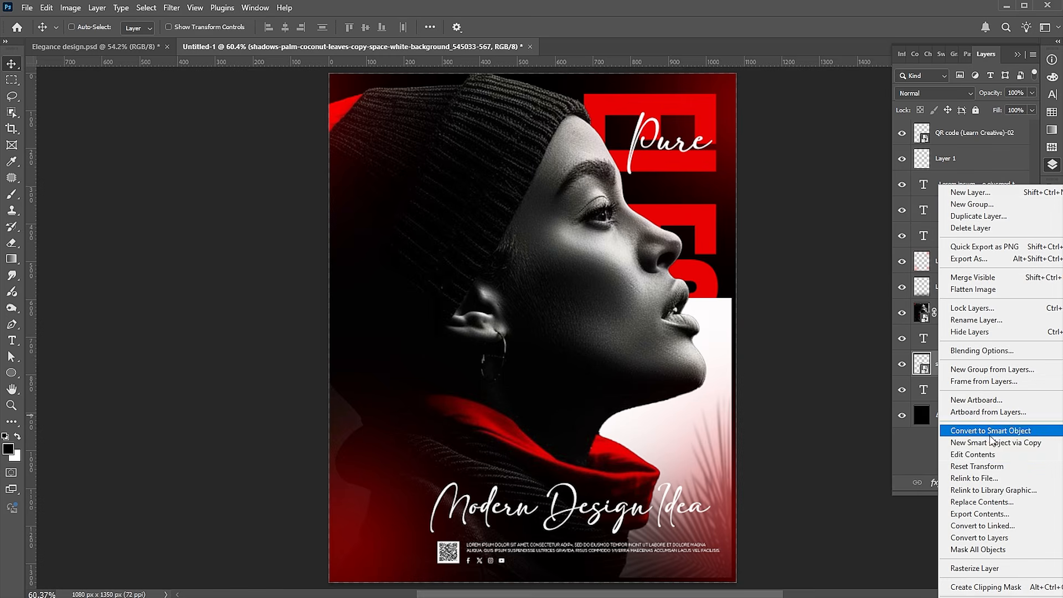
click(979, 587)
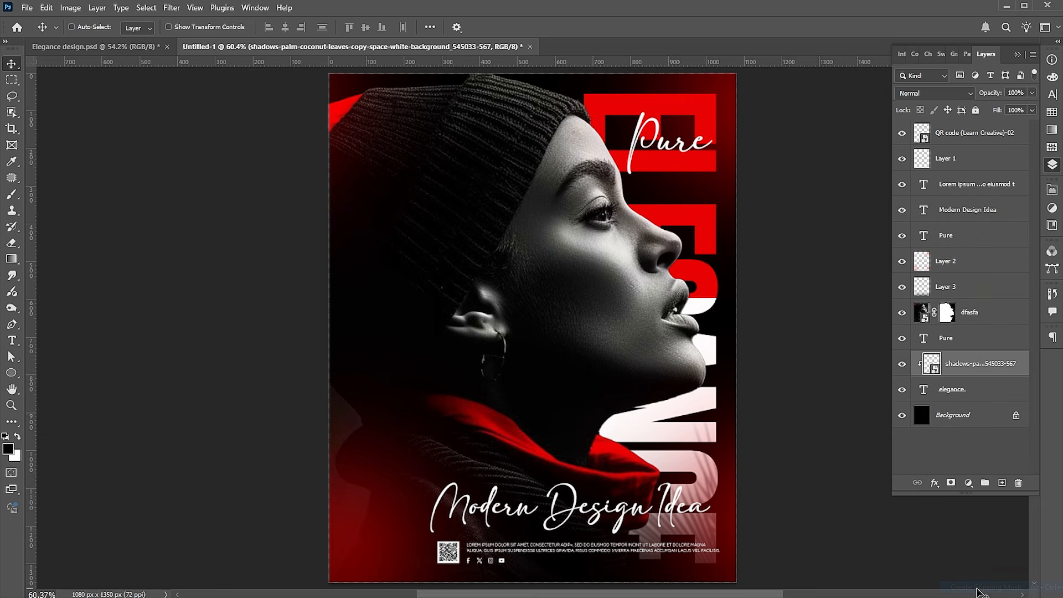
click(936, 94)
click(917, 148)
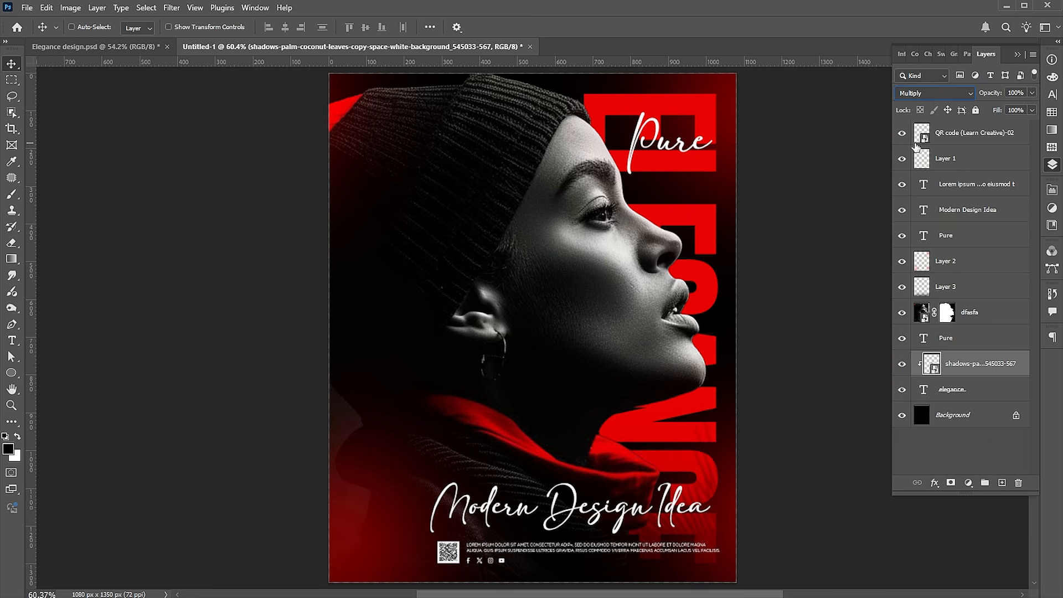
Rasterize the palm-shadow layer, lasso its upper part around the face, move that part up over the first letters of ELEGANCE, and deselect.
right_click(961, 363)
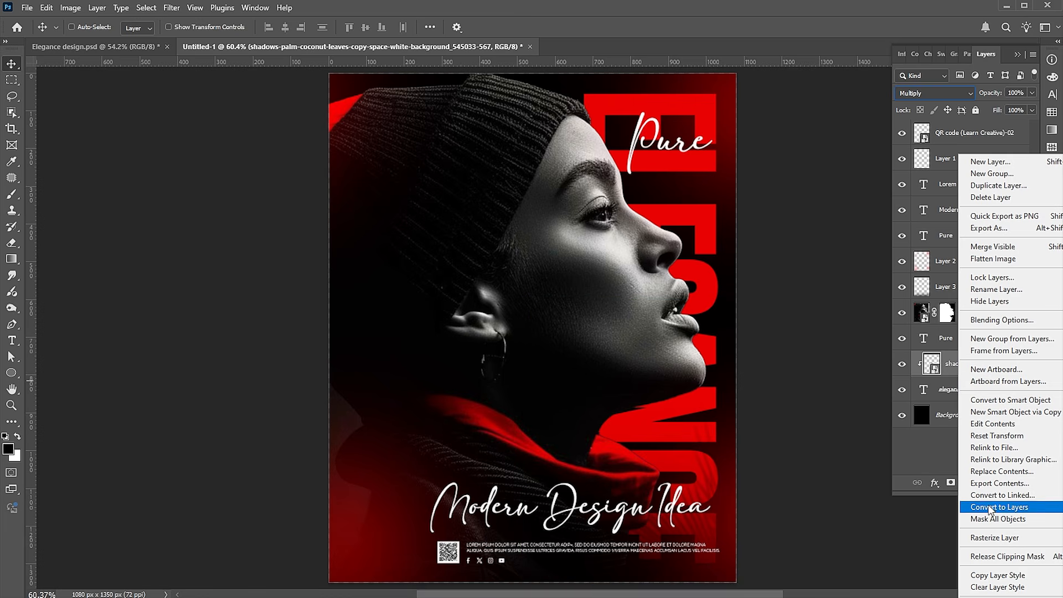
click(988, 538)
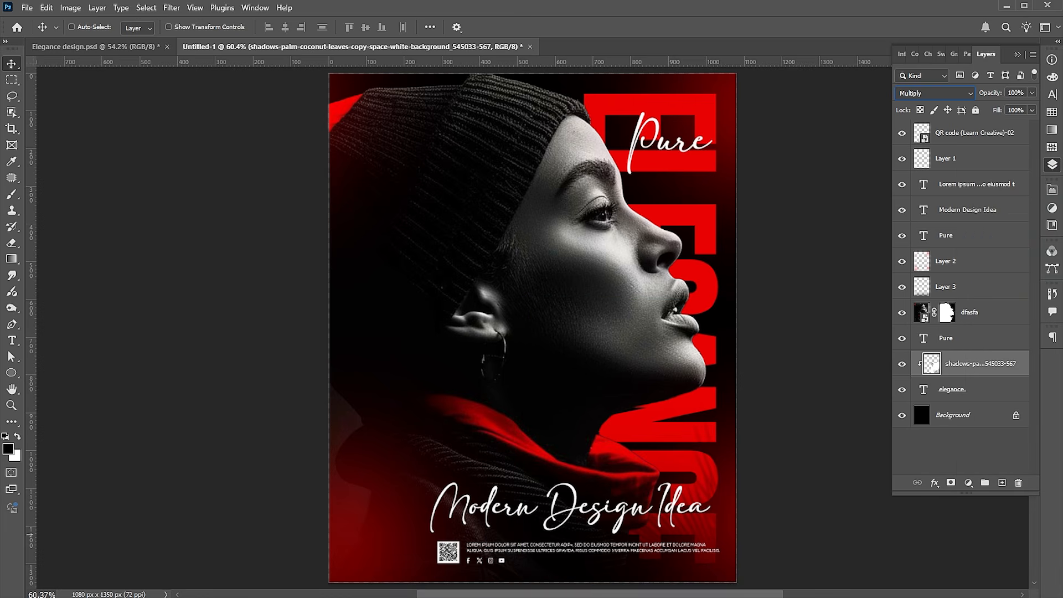
click(15, 96)
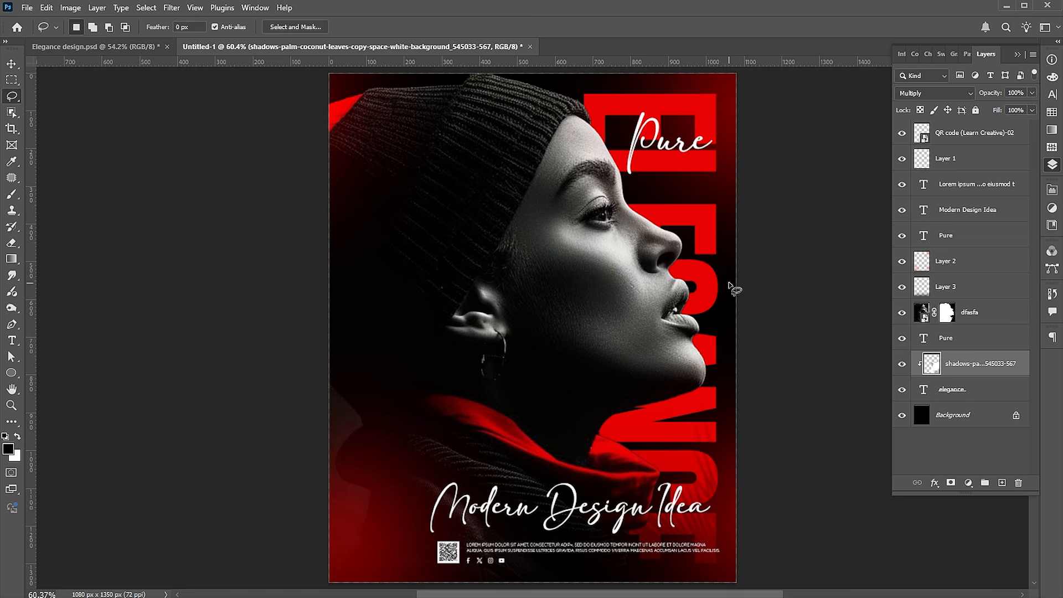
mouse_move(714, 386)
mouse_down()
mouse_move(576, 484)
mouse_move(471, 422)
mouse_move(434, 249)
mouse_move(545, 173)
mouse_move(719, 194)
mouse_move(757, 237)
mouse_move(760, 313)
mouse_up()
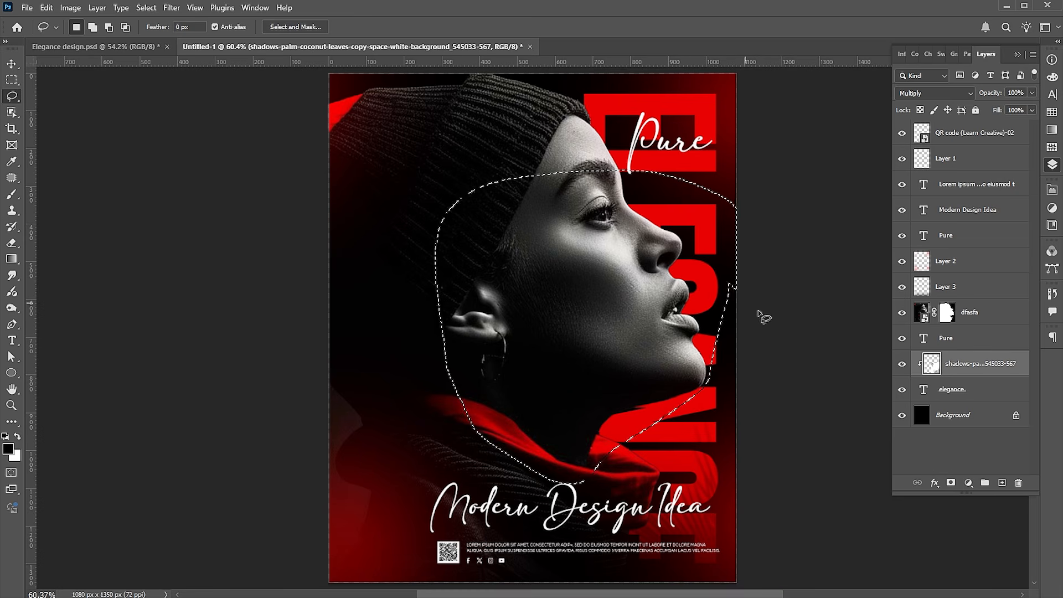
click(11, 64)
drag(631, 311, 683, 98)
key(ctrl+d)
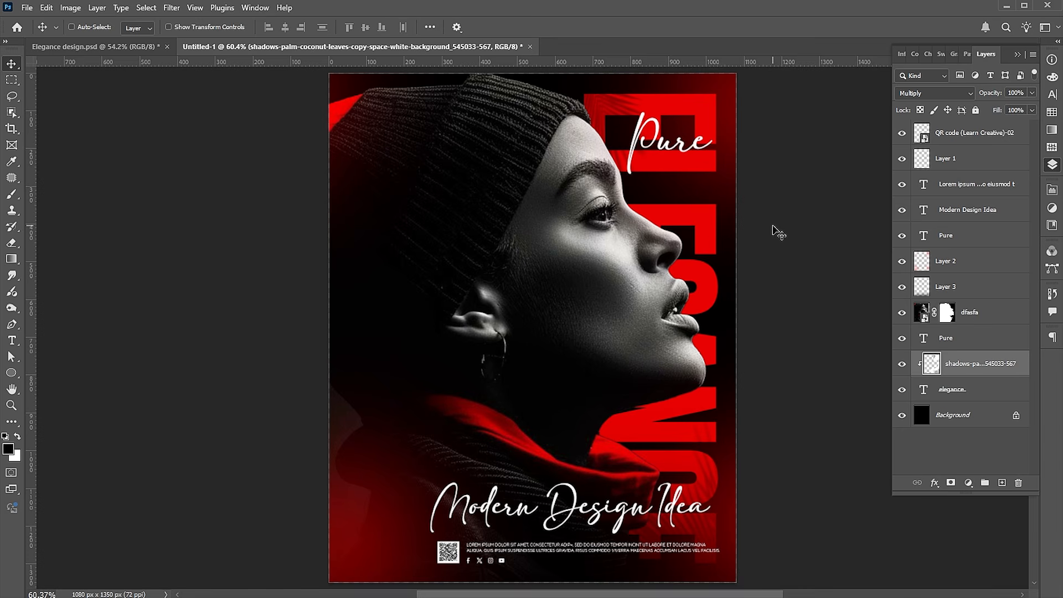
Nudge the dfasfa portrait slightly left and up on the poster.
click(982, 318)
drag(542, 299, 535, 291)
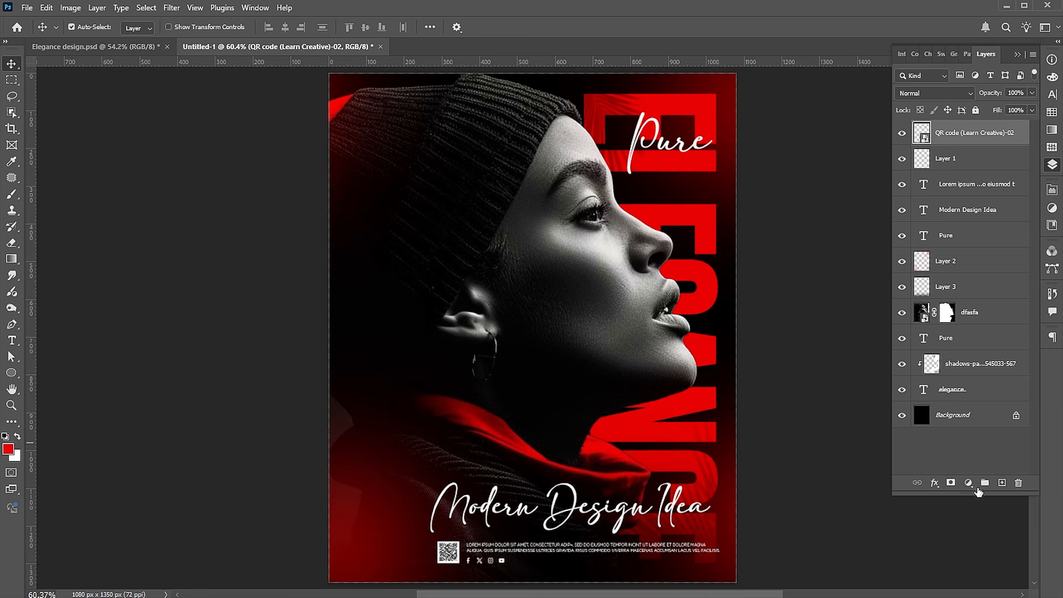
Add a blue (008ee8) Solid Color fill layer above the QR code layer and set its blend mode to Hue.
click(969, 483)
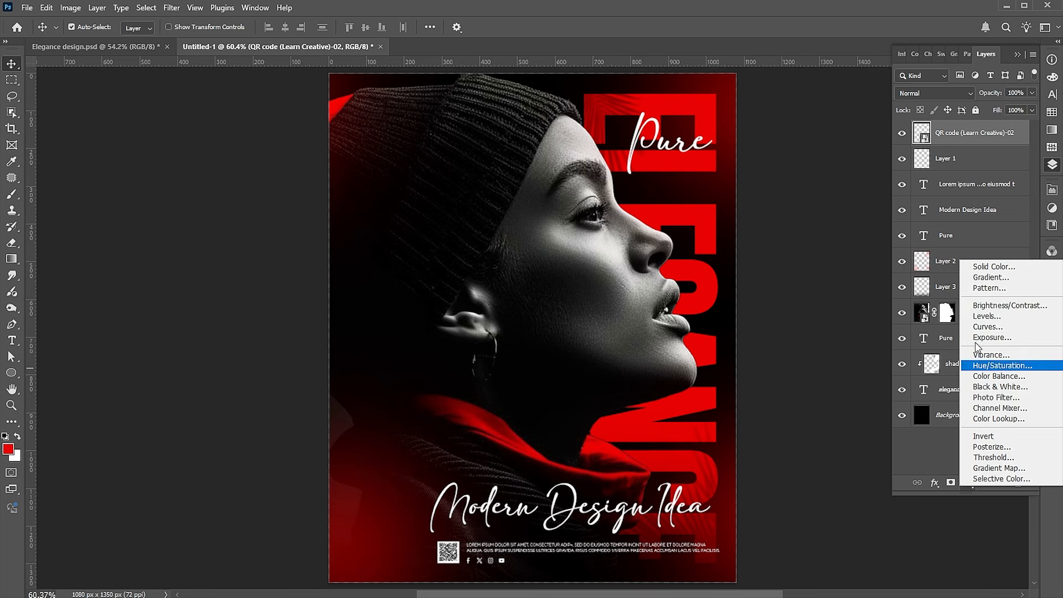
click(981, 268)
drag(923, 168, 925, 174)
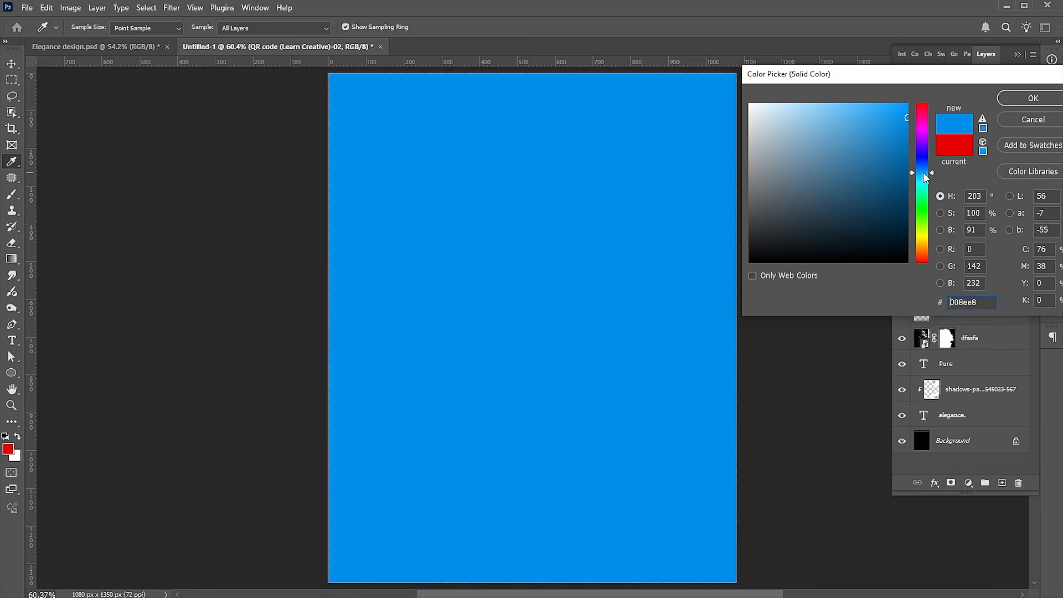
click(1028, 98)
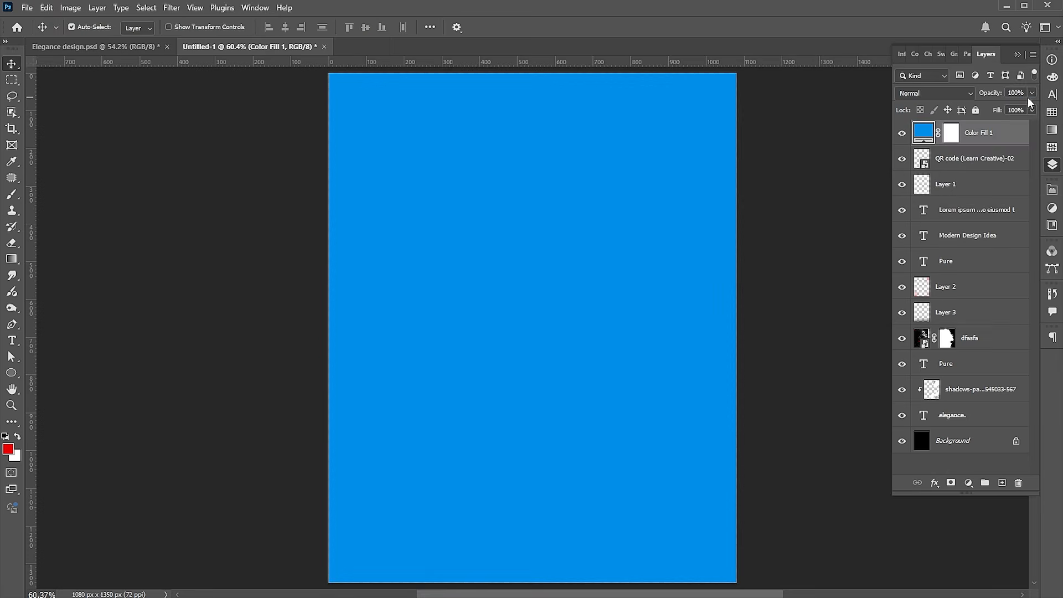
click(915, 93)
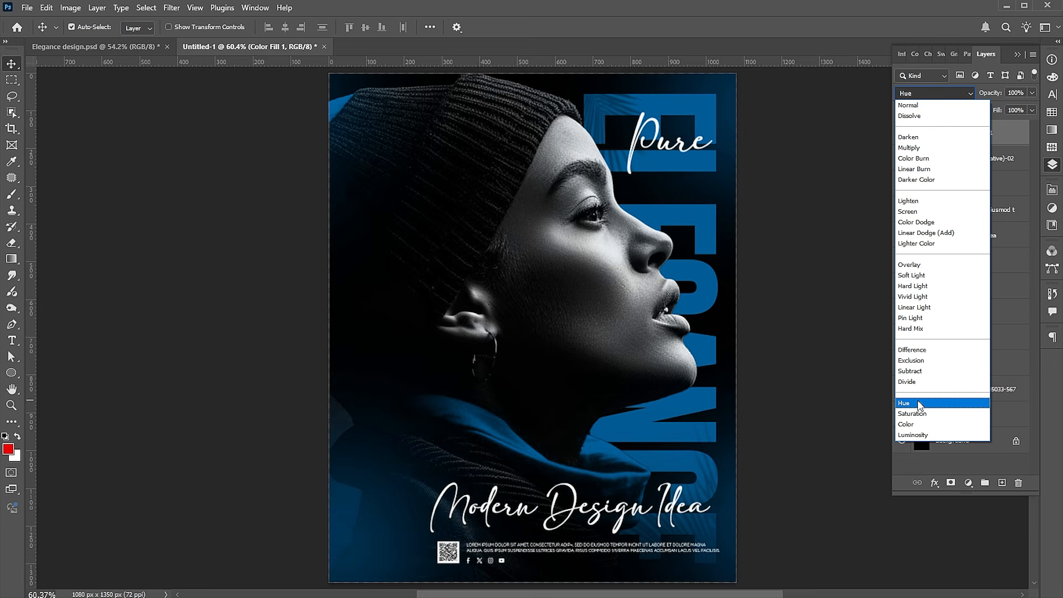
click(919, 401)
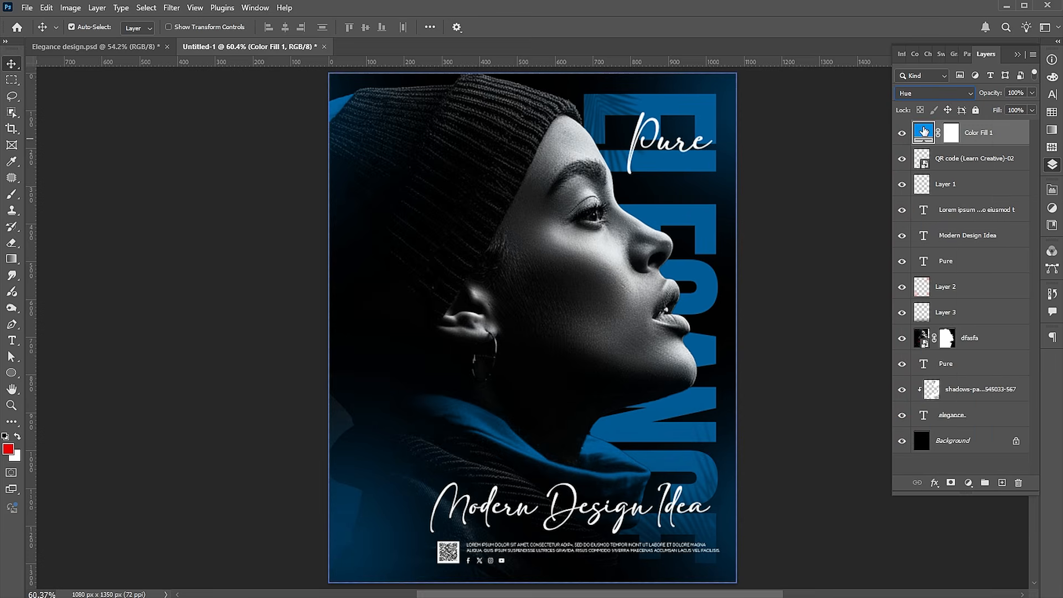
Change the Solid Color fill layer's colour to purple (ba00e8).
double_click(924, 131)
drag(930, 173, 939, 134)
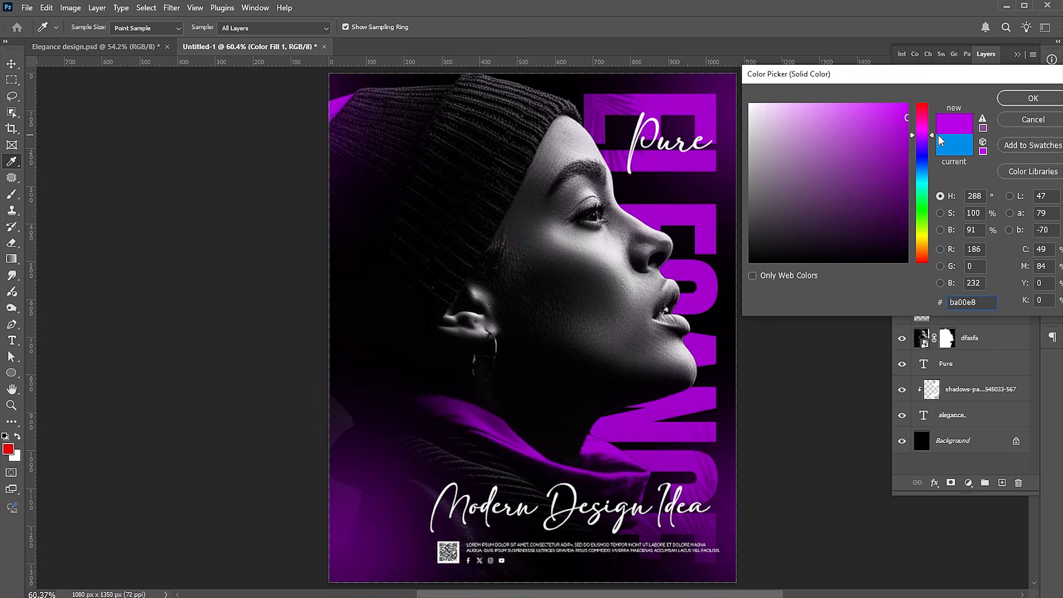
click(1032, 98)
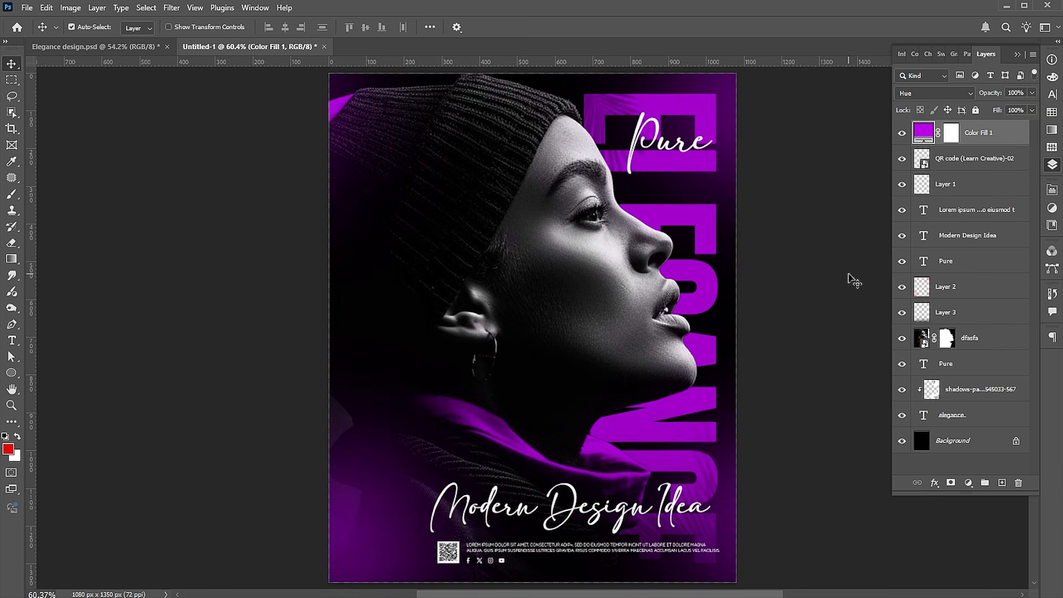